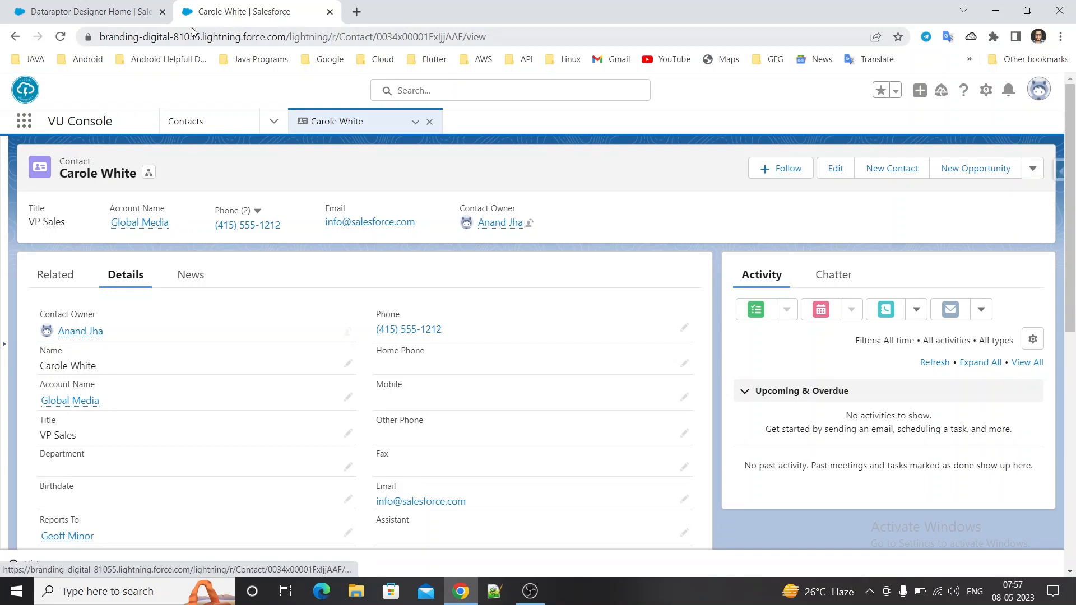
Close the open POC_ConcatDetails record and create an Extract DataRaptor named POC_GetContactDetails with JSON input and output types.
click(118, 22)
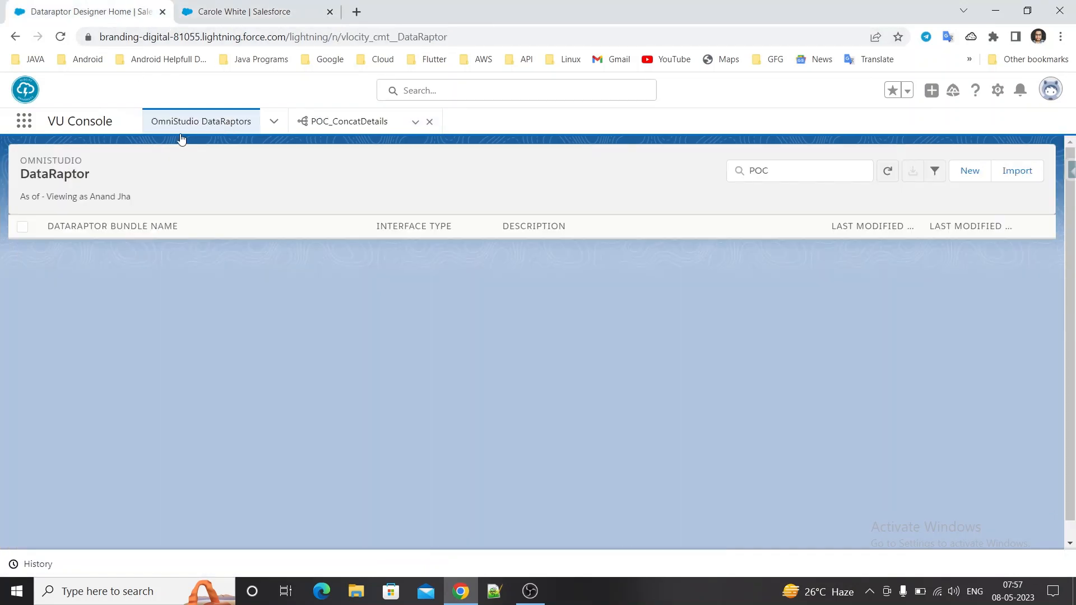
click(429, 122)
click(965, 171)
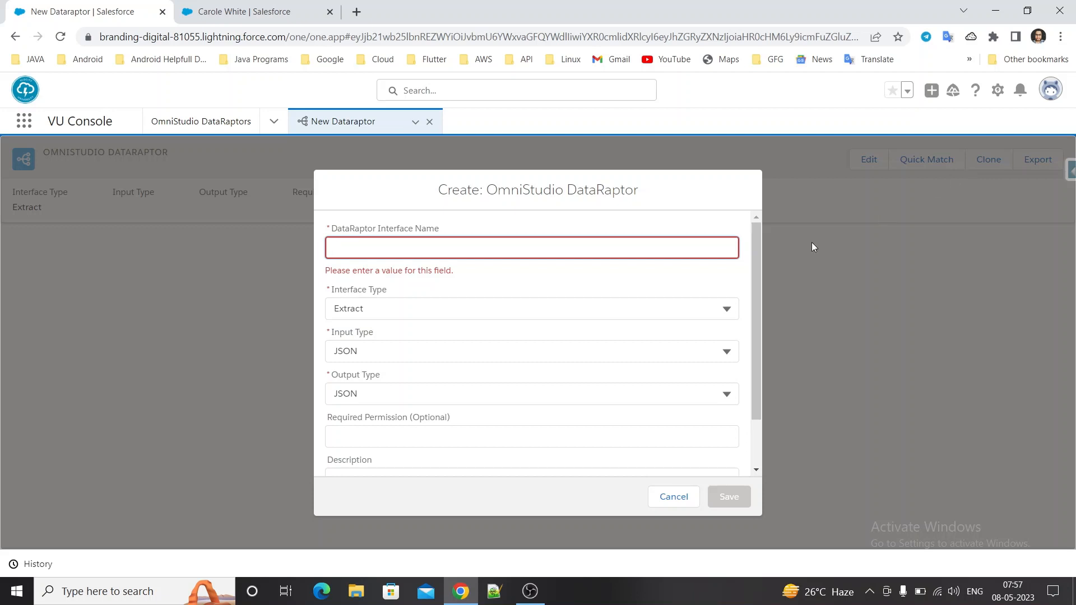
text(POC)
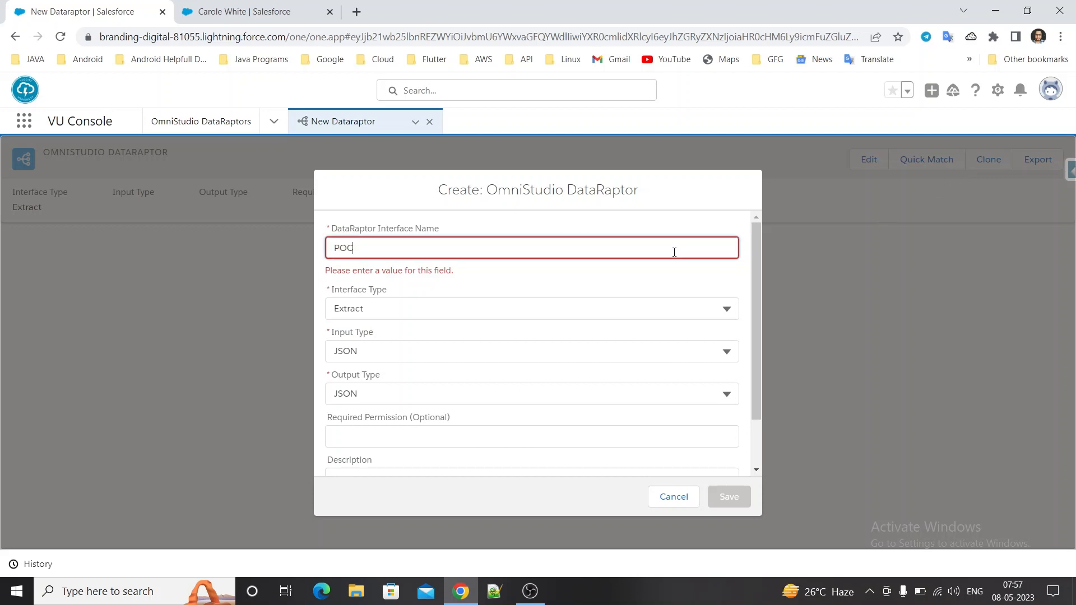
text(_Get)
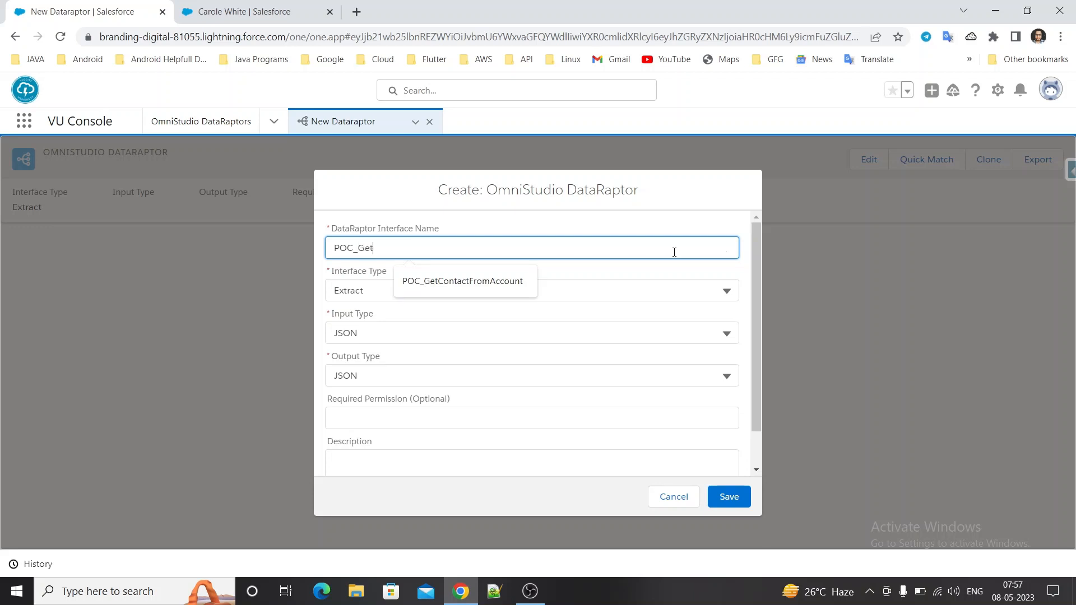
text(ContactDetails)
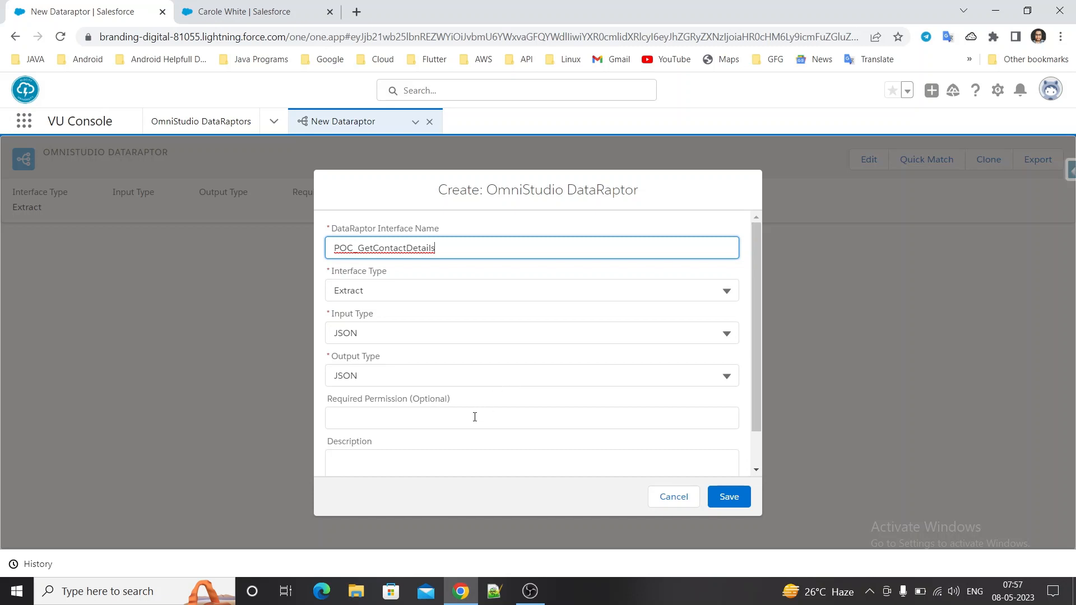
scroll(469, 436, down, 1)
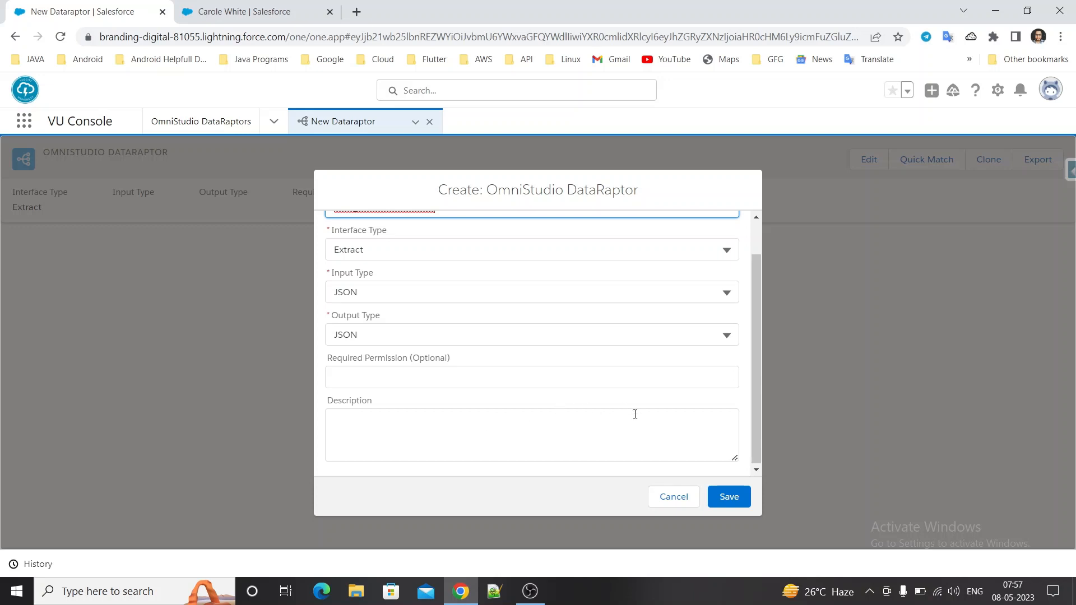
scroll(635, 414, up, 2)
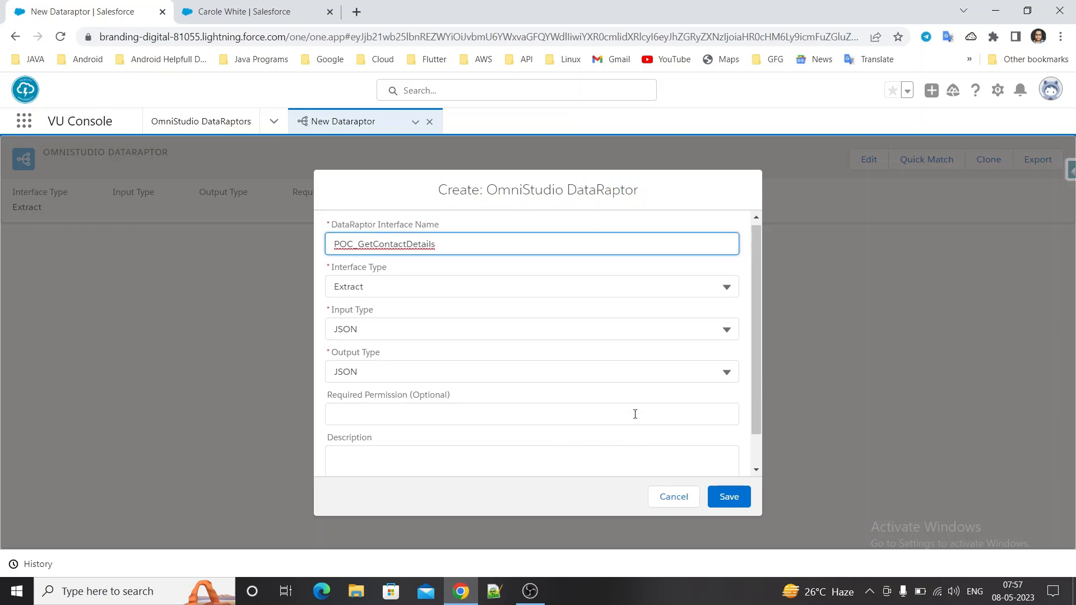
click(716, 493)
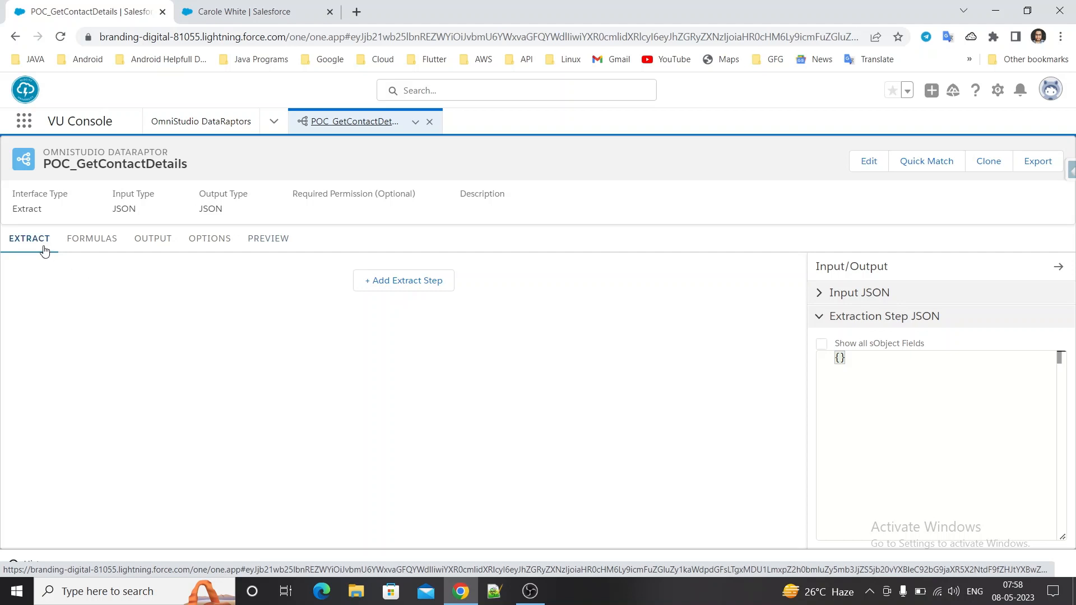
Add an extract step on the Contact object with the extract output path ConDetails.
click(404, 282)
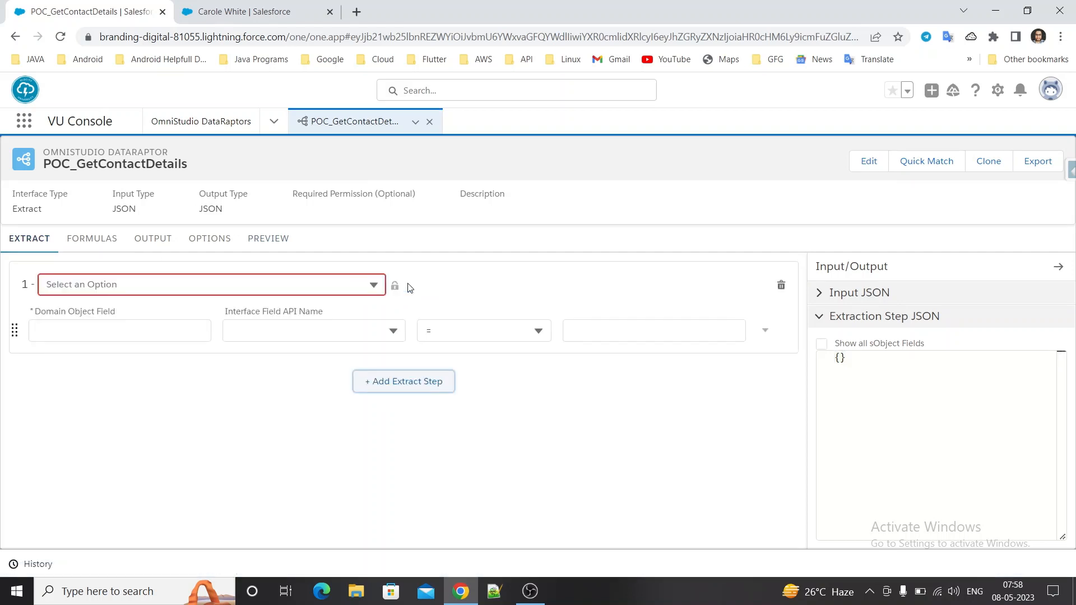
click(352, 284)
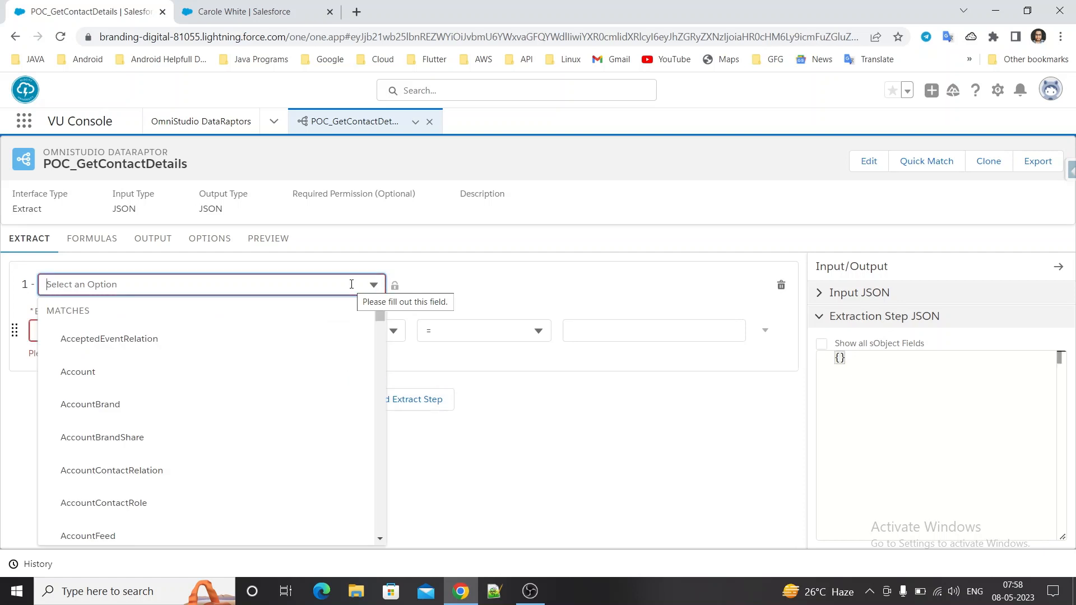
text(con)
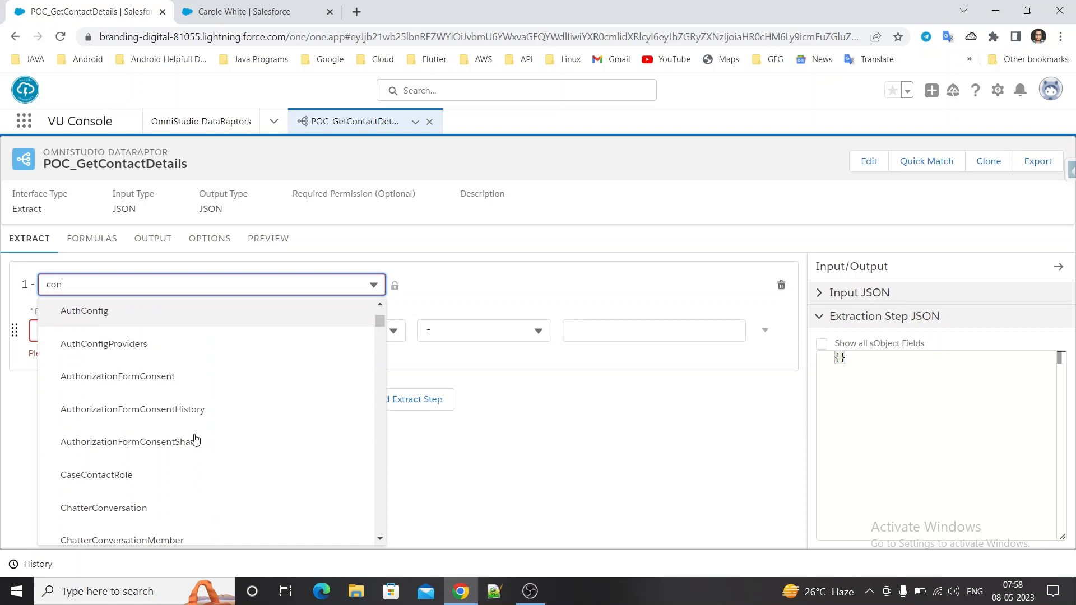
scroll(195, 440, down, 9)
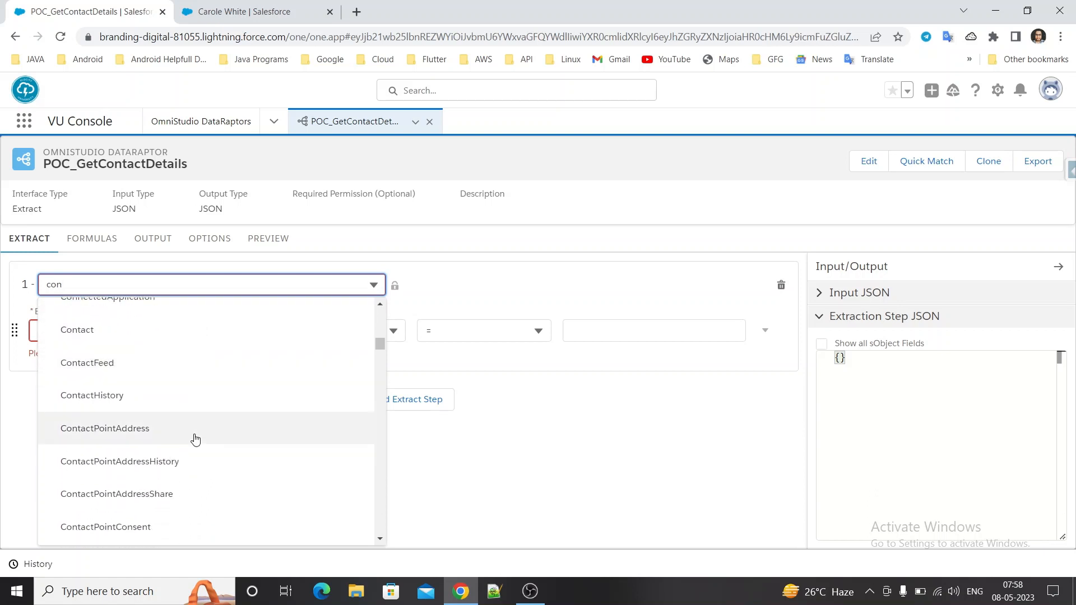
click(155, 331)
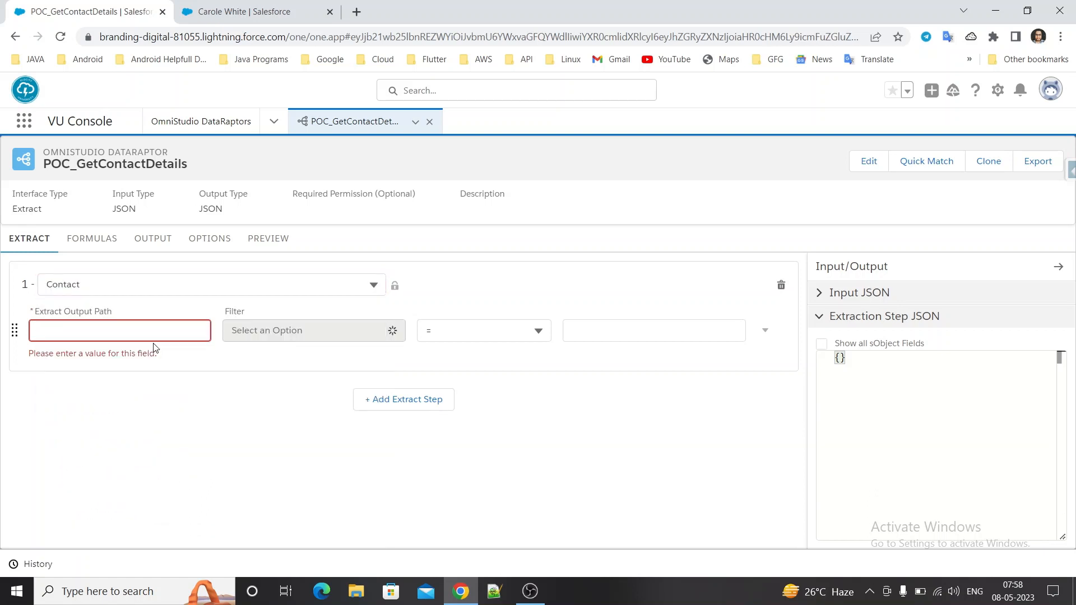
click(109, 337)
text(C)
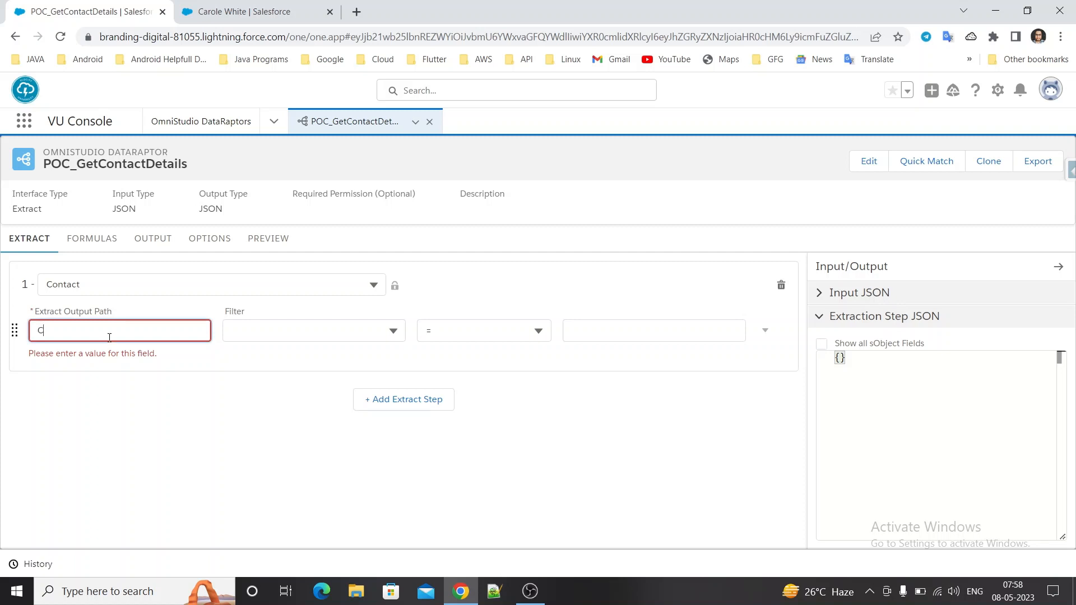
text(onDetai)
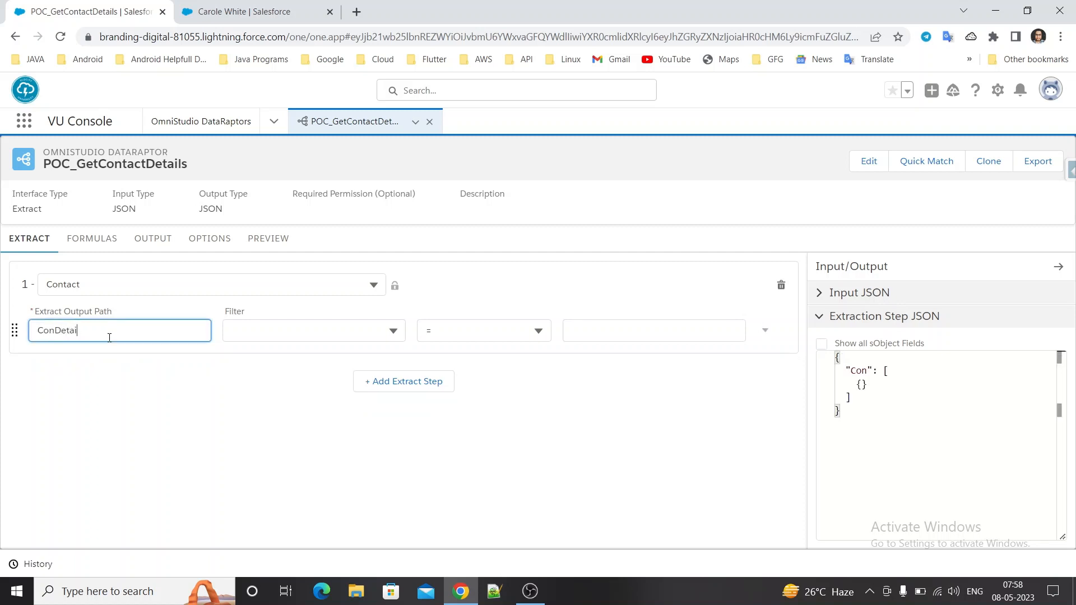
text(ls)
Filter the Contact extract step by Id = ContactId and open the DataRaptor's output mappings.
click(234, 339)
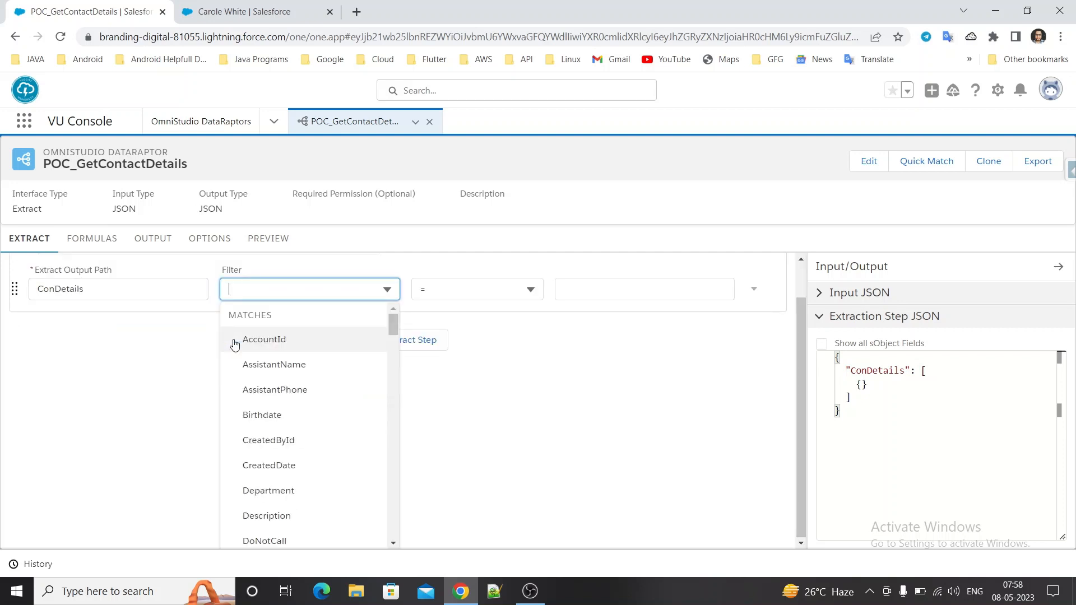
text(id)
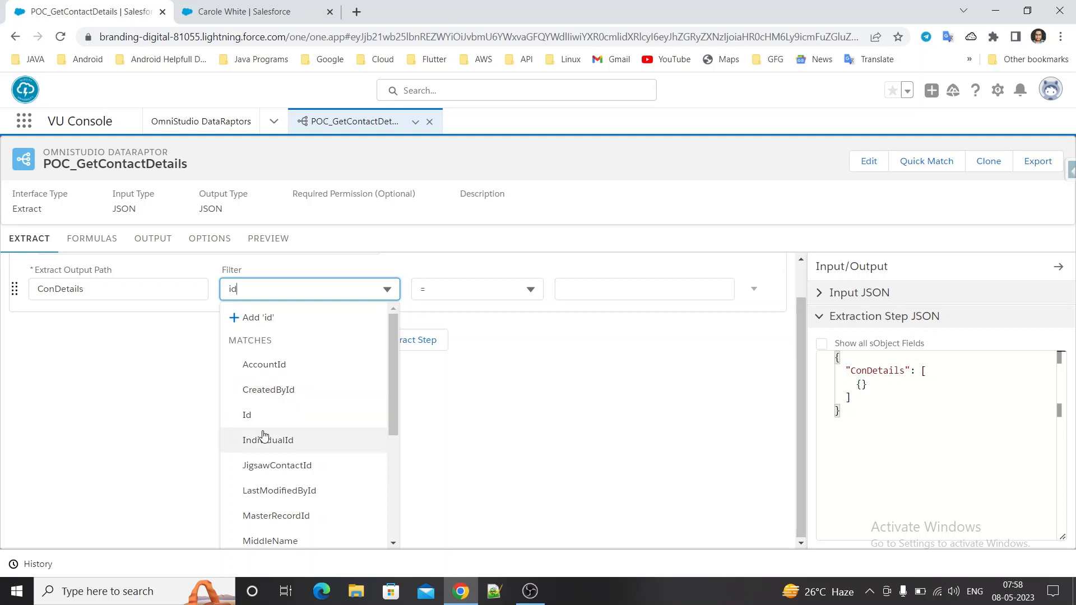
click(263, 418)
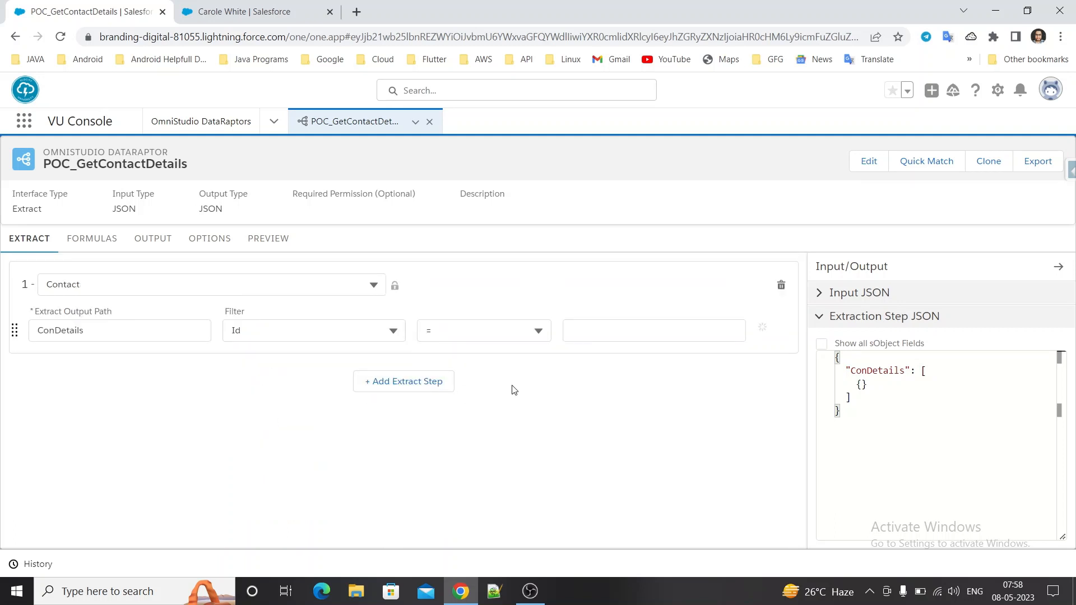
click(612, 339)
text(Con)
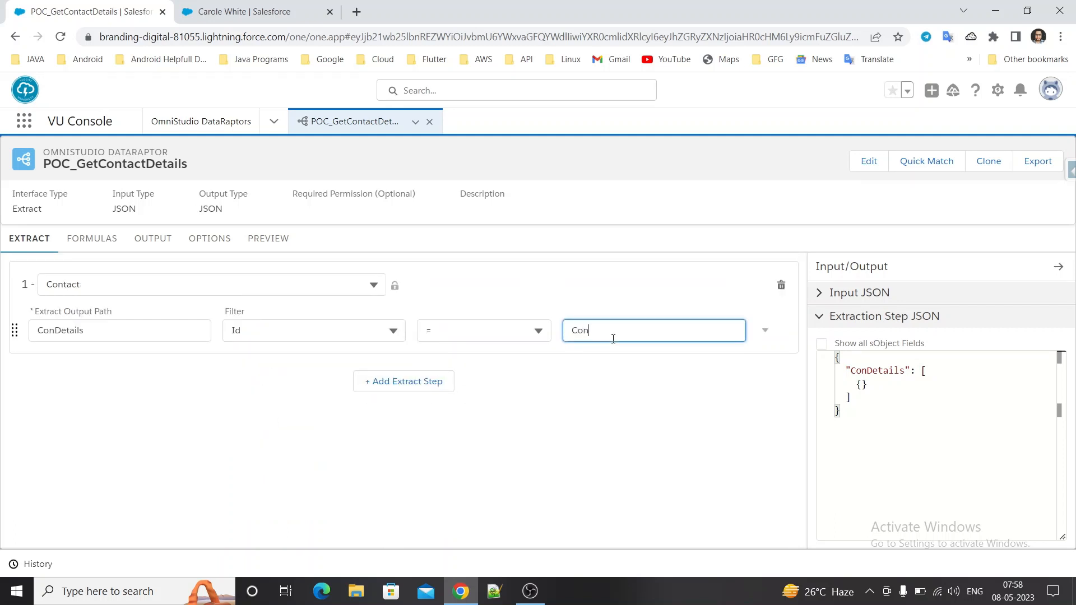
text(tactId)
click(584, 384)
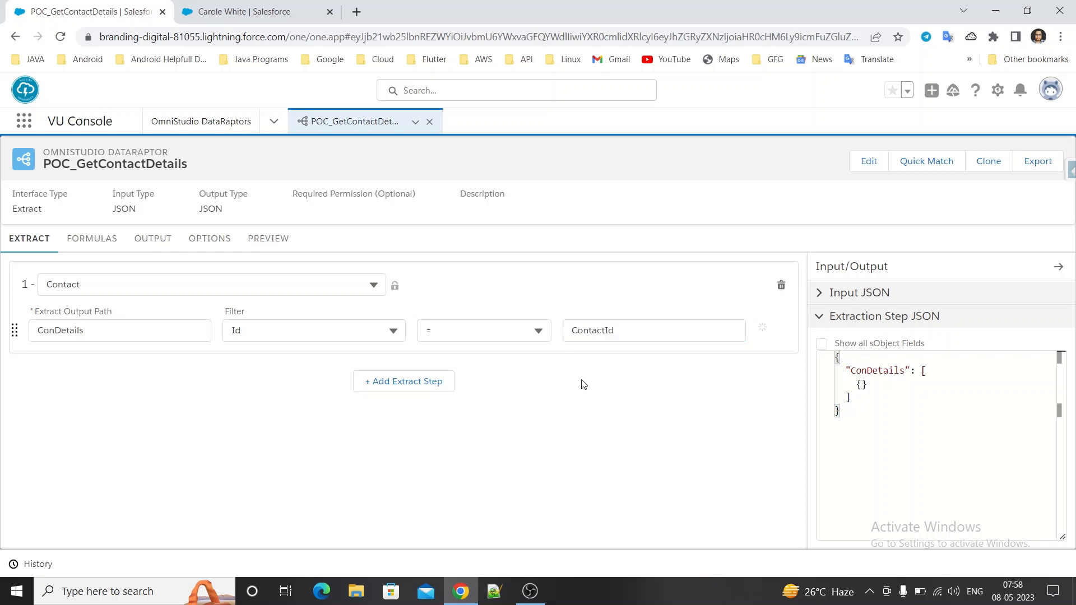
click(634, 340)
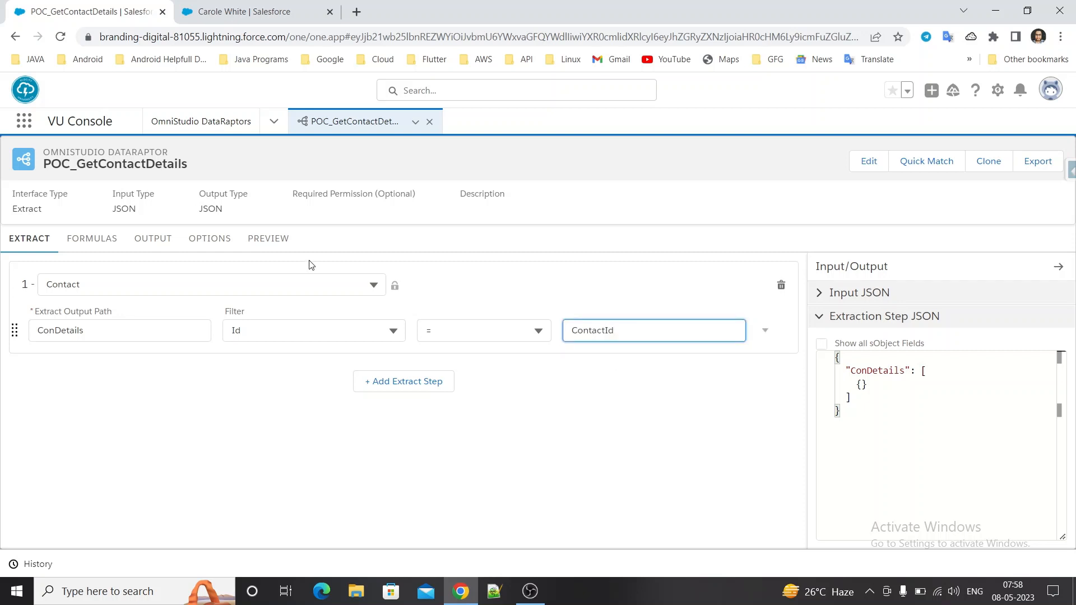
click(168, 243)
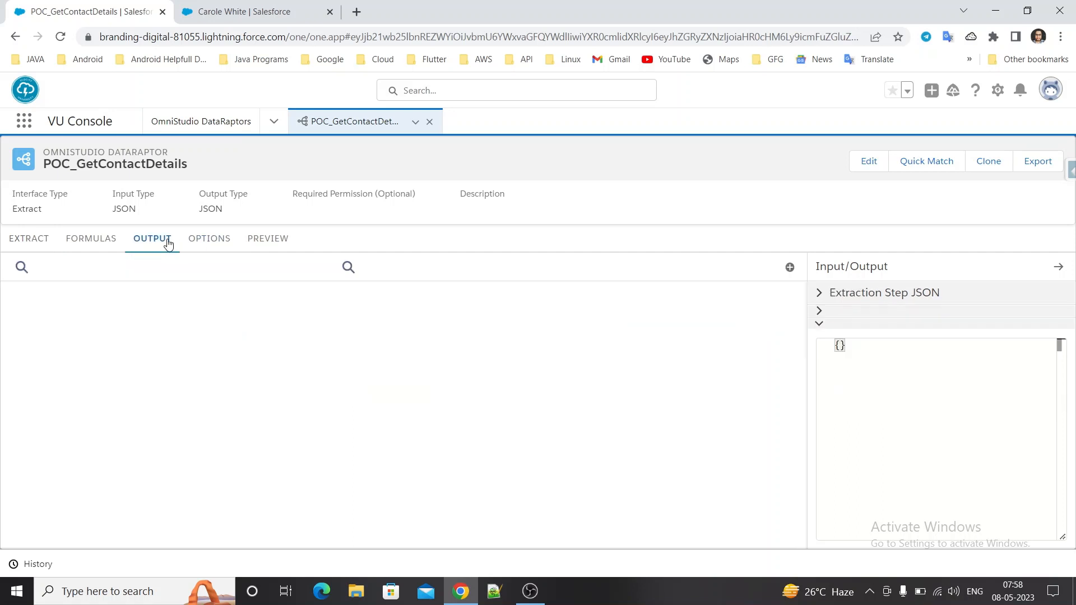
Show all data of the open contact record in Salesforce Inspector and filter its fields by "fu", "first" and "last" to check the name fields.
click(236, 6)
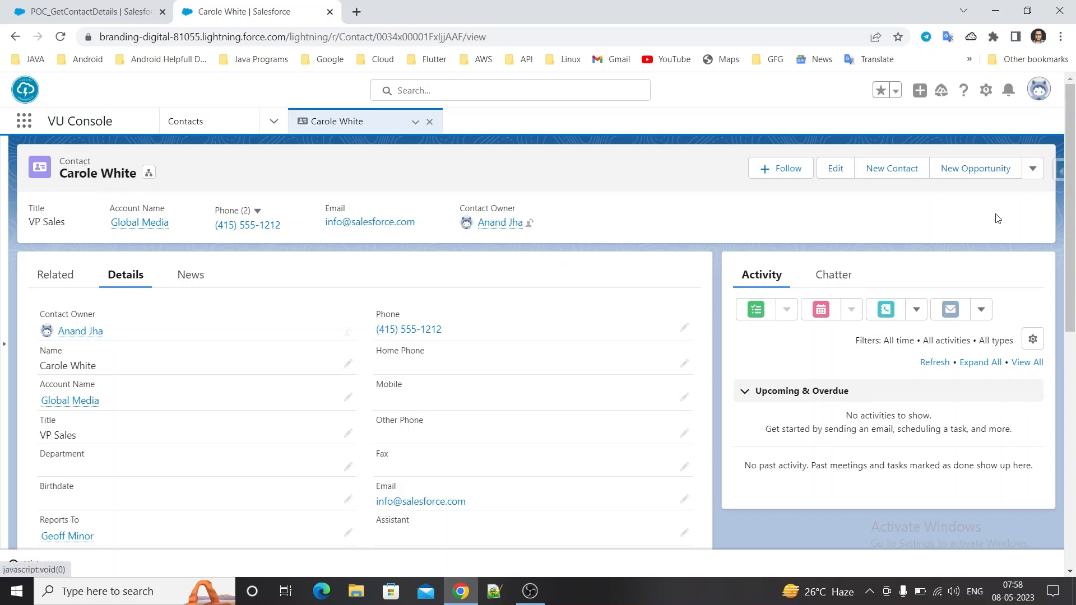
click(1059, 175)
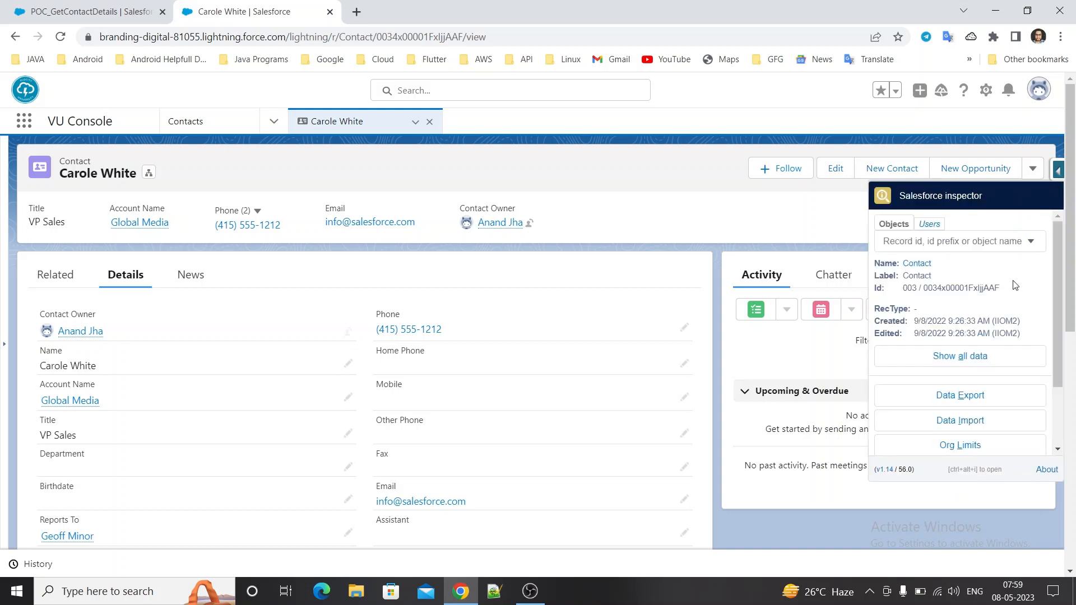
click(990, 351)
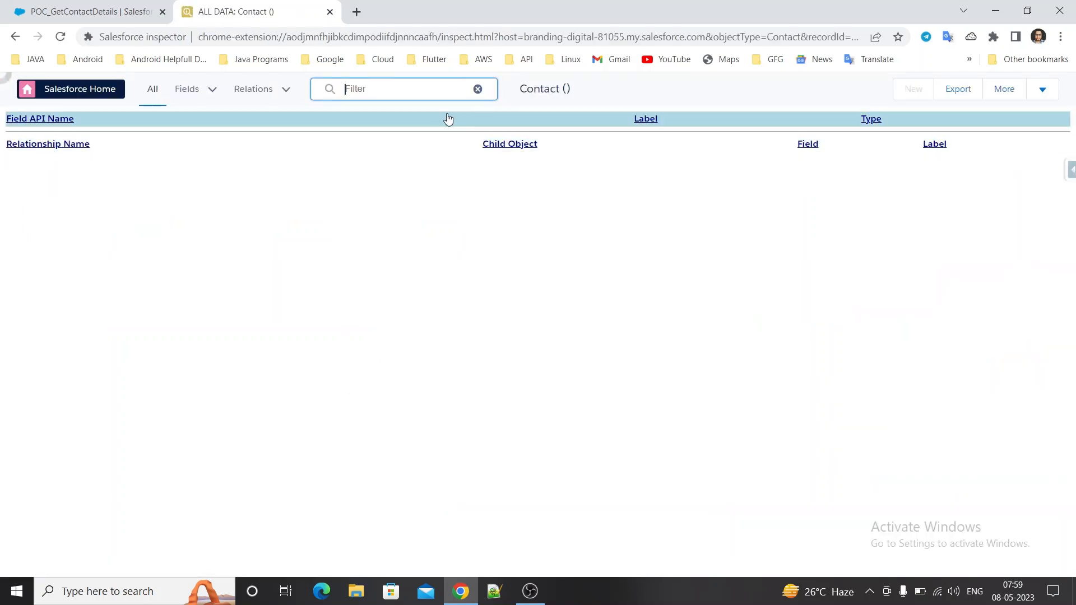
text(fu)
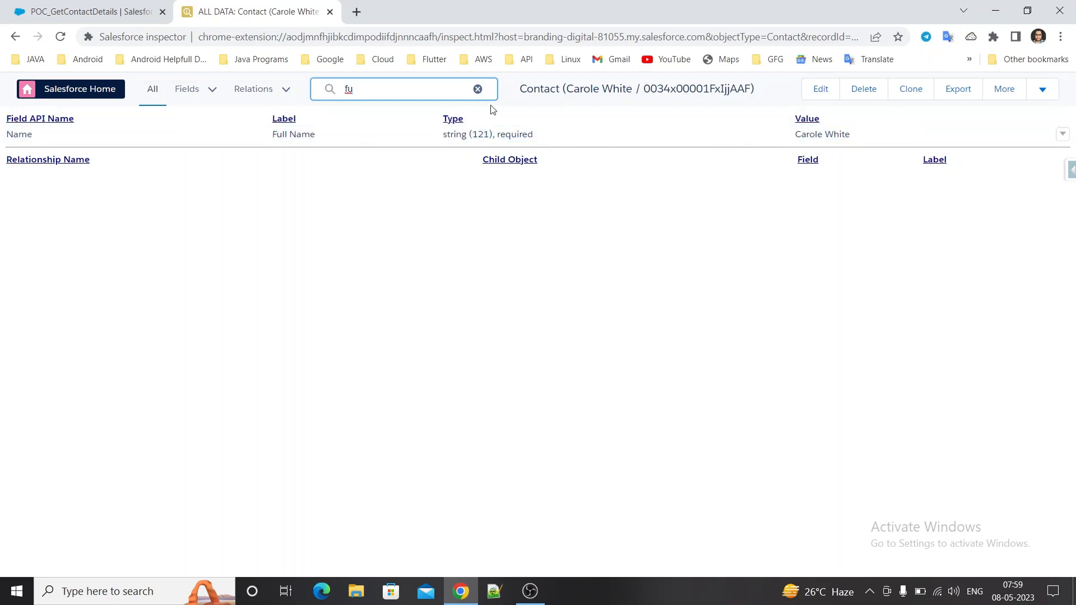
click(478, 90)
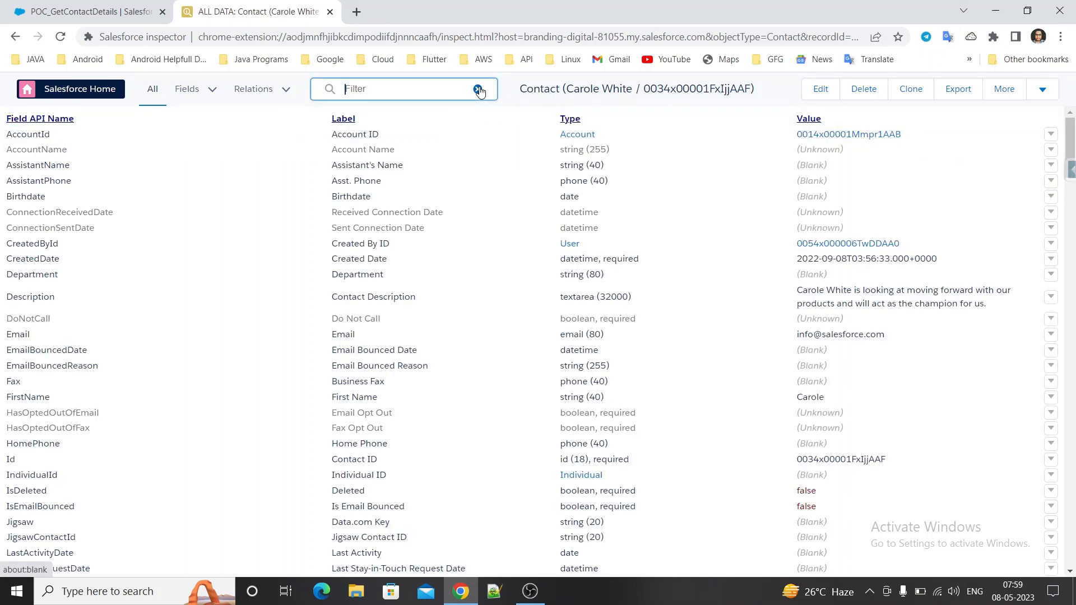
text(first)
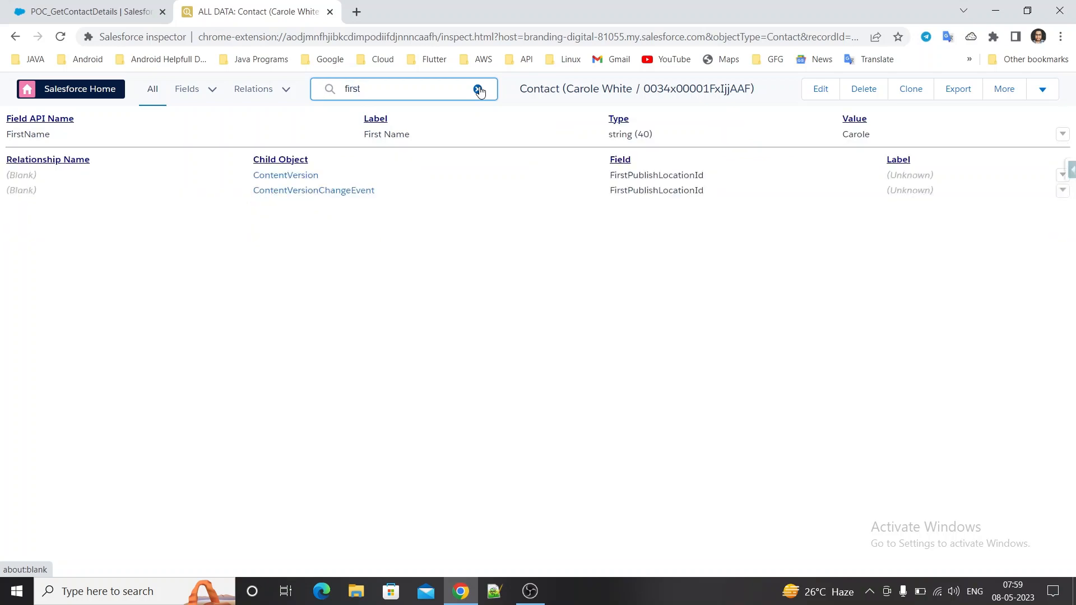
key(BackSpace)
key(BackSpace)
key(BackSpace)
key(BackSpace)
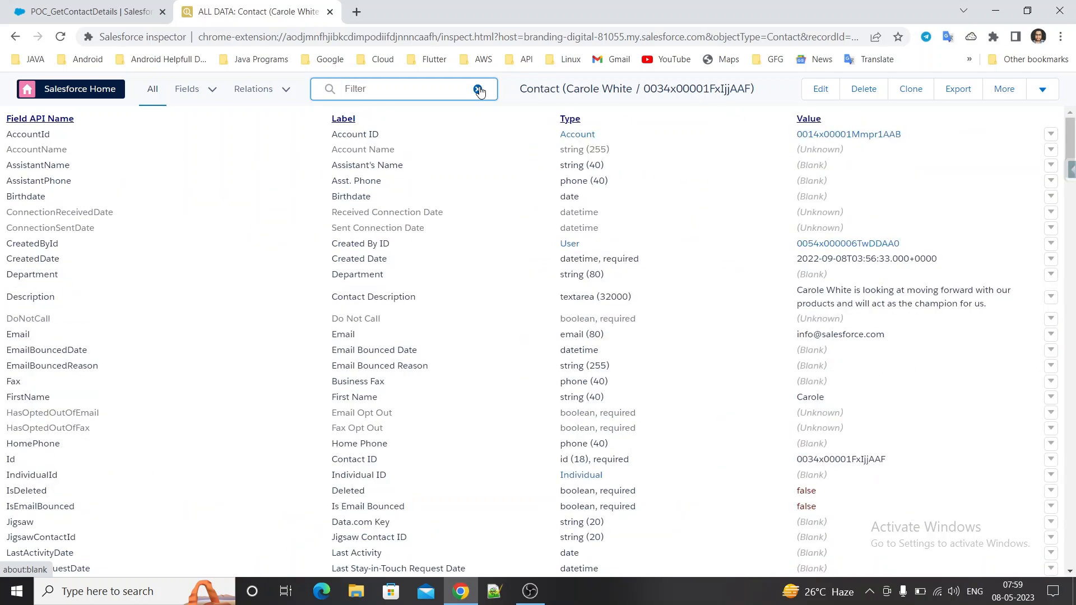
text(last)
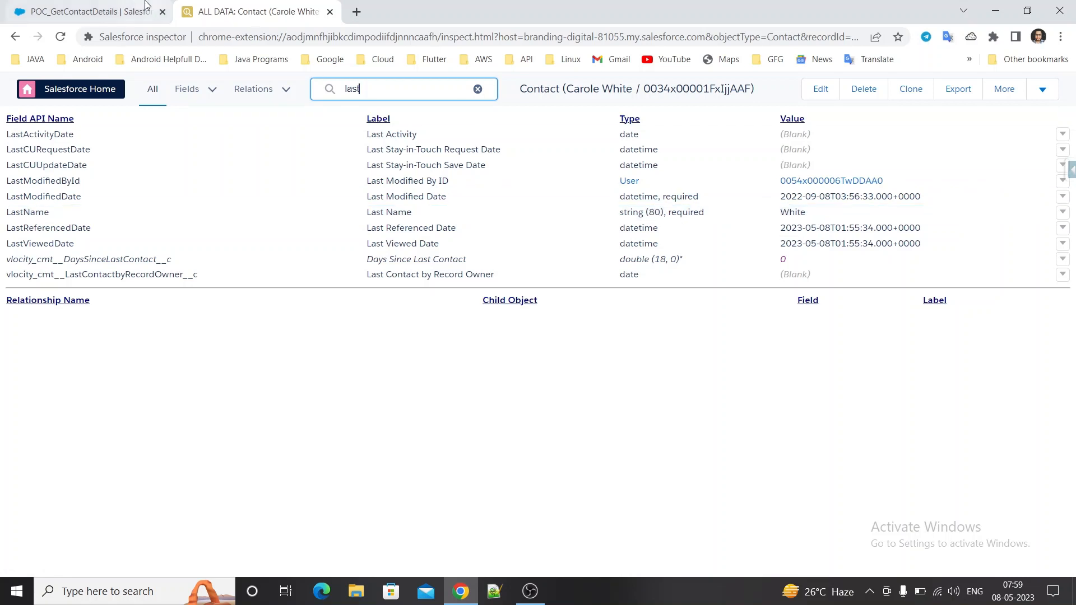
Return to the POC_GetContactDetails output mappings and map ConDetails:FirstName to the output JSON path FirstName.
click(124, 13)
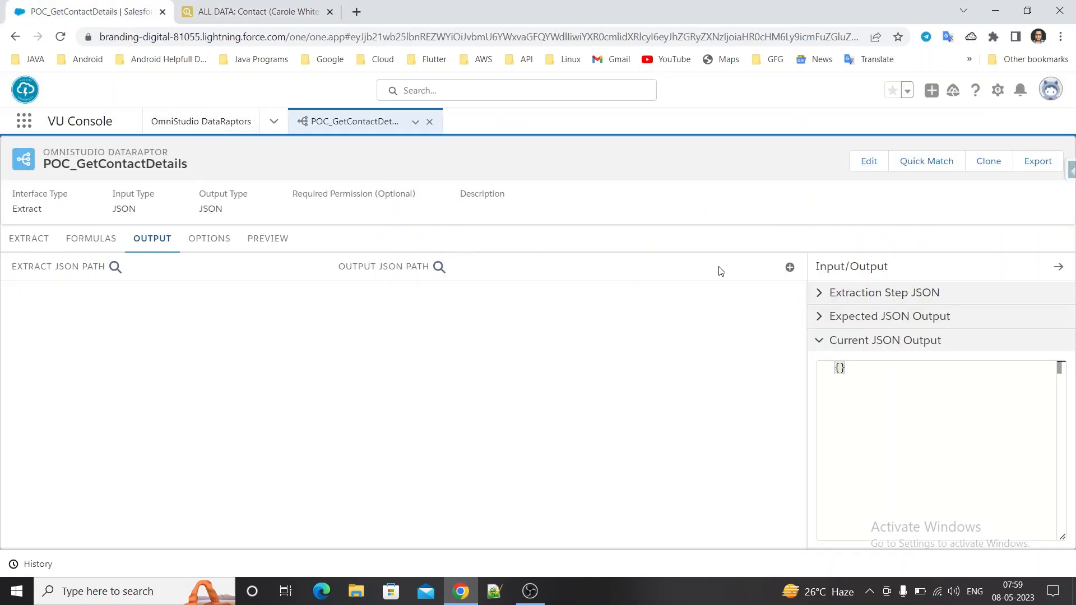
click(789, 267)
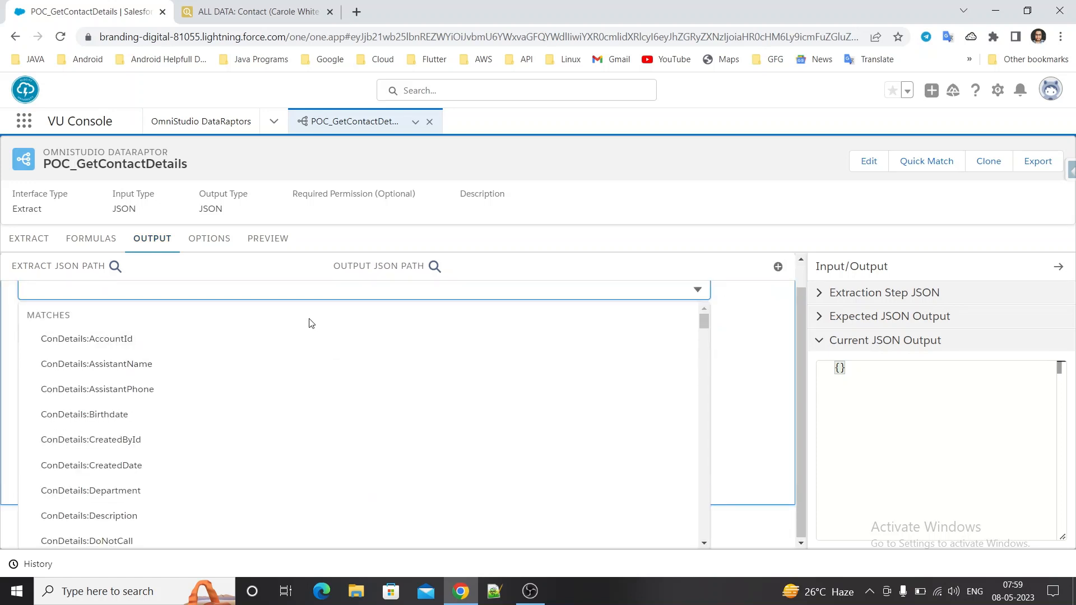
text(first)
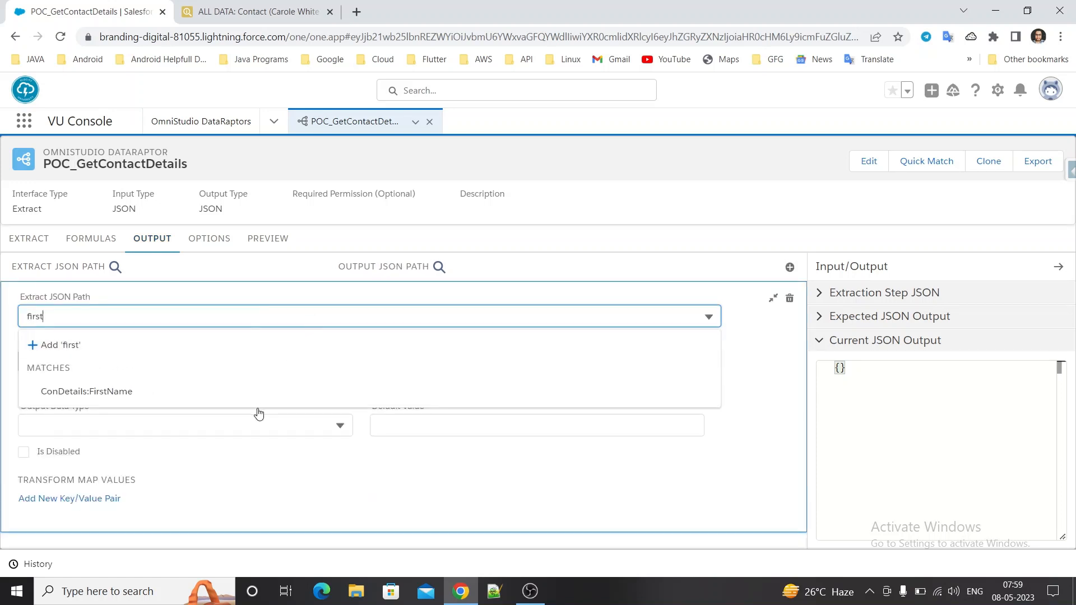
click(245, 391)
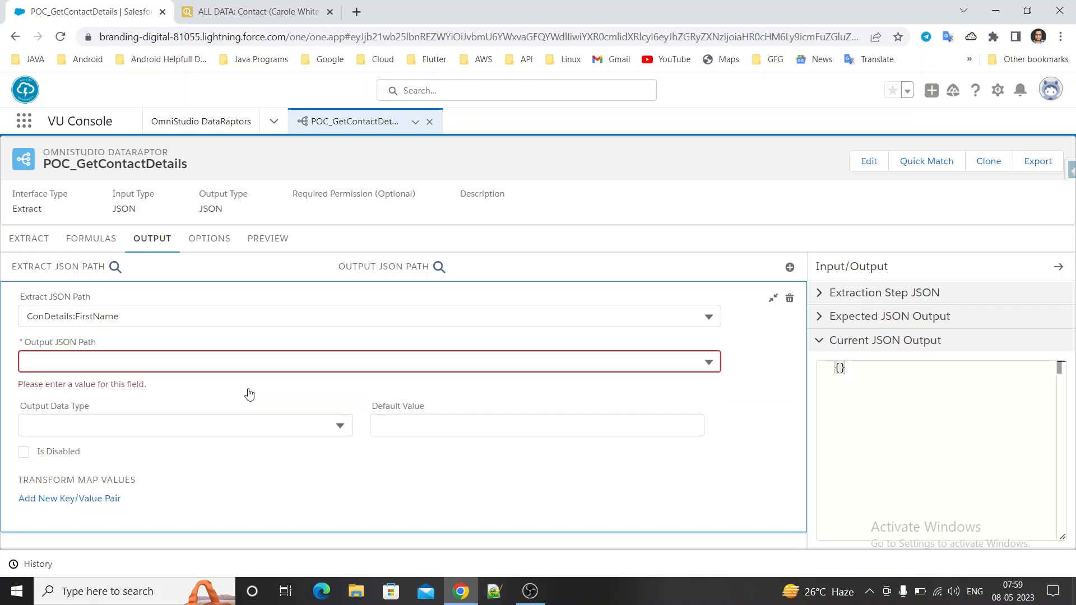
click(172, 365)
text(FirstName)
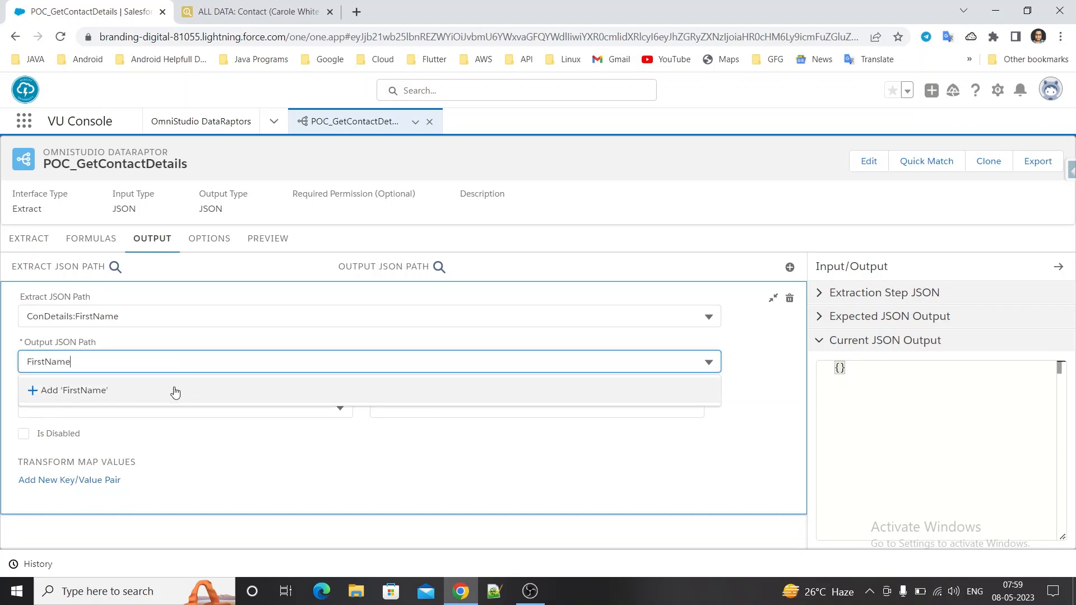
click(173, 389)
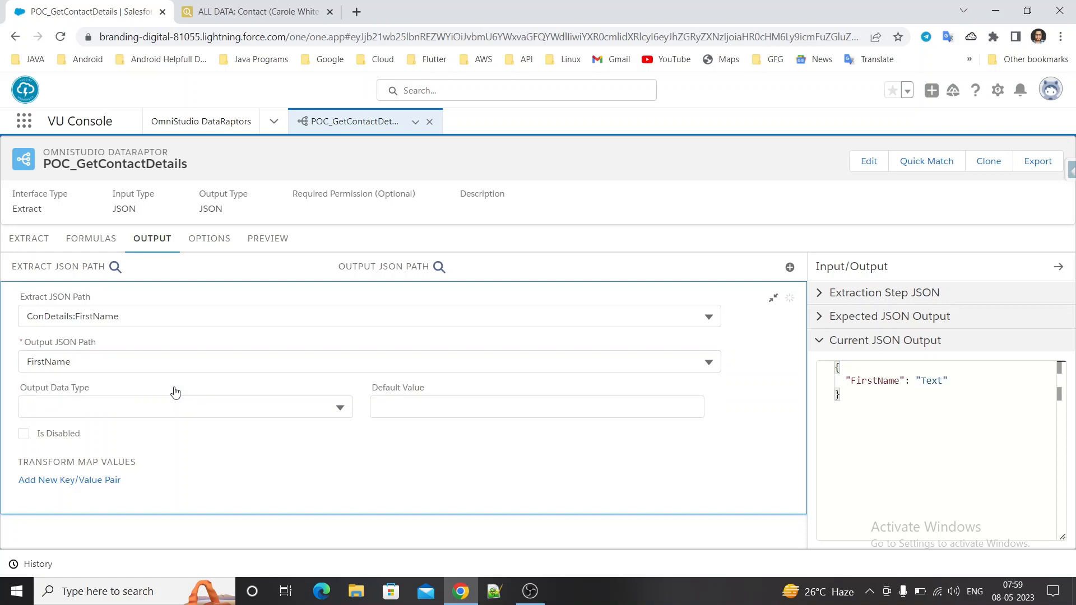
click(773, 298)
Add a second output mapping from ConDetails:LastName to the output JSON path LastName.
click(790, 268)
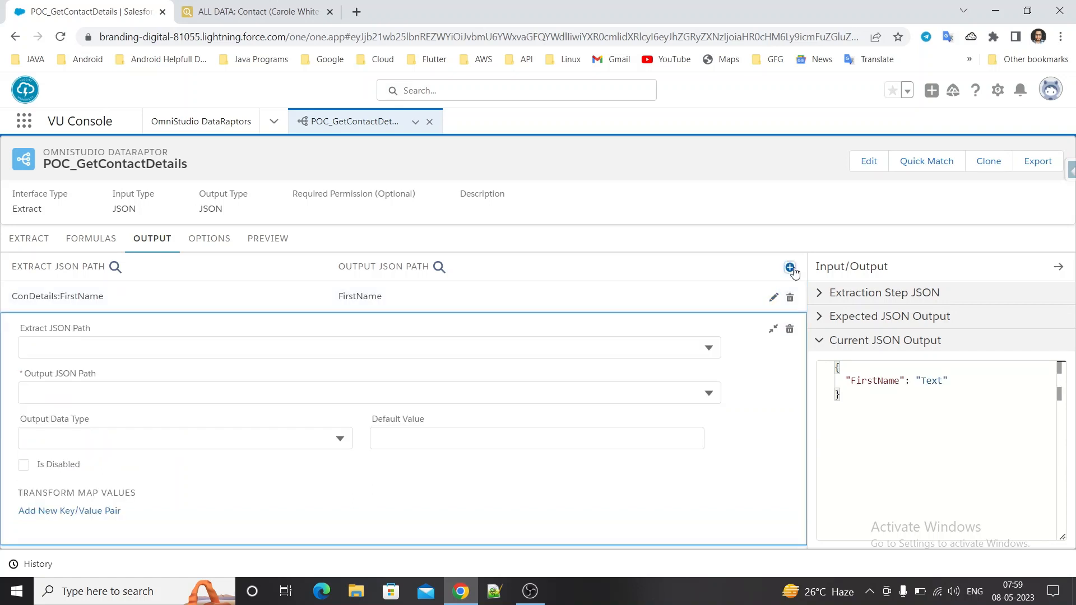
text(lastna)
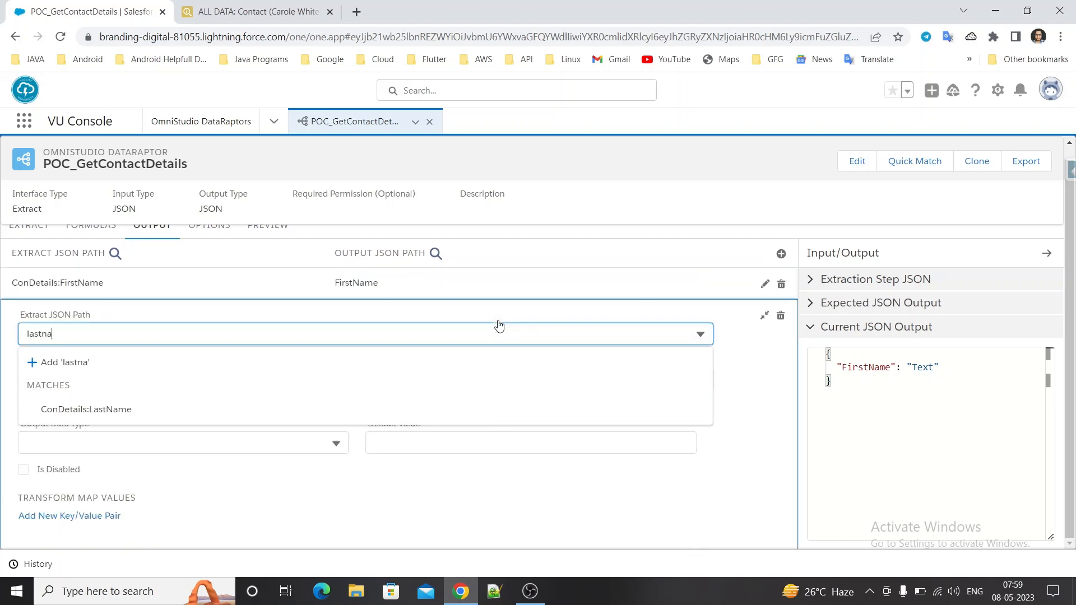
click(408, 409)
click(318, 382)
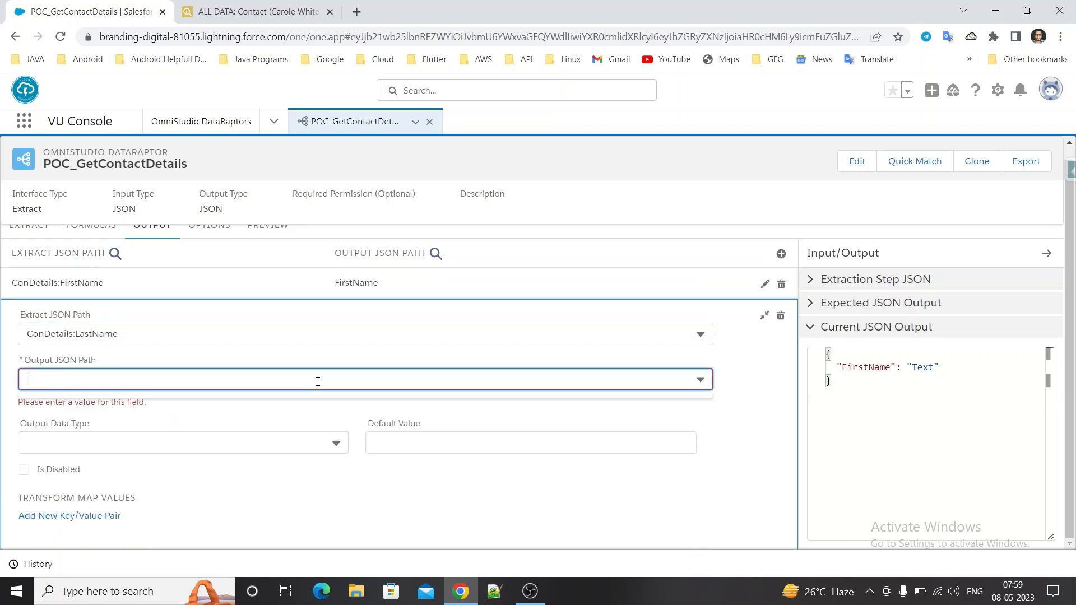
text(LastName)
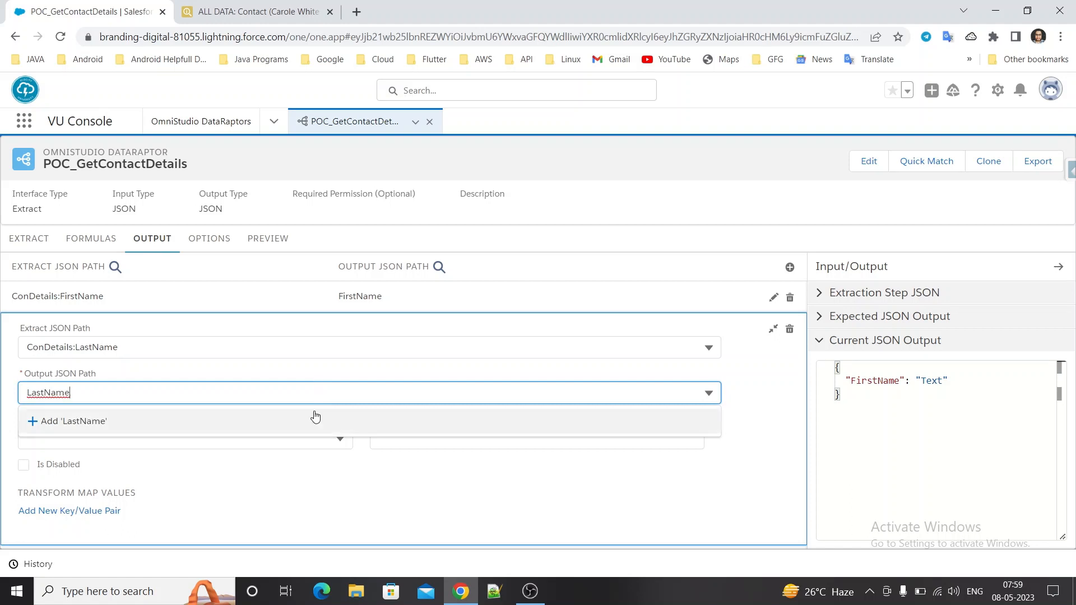
click(314, 419)
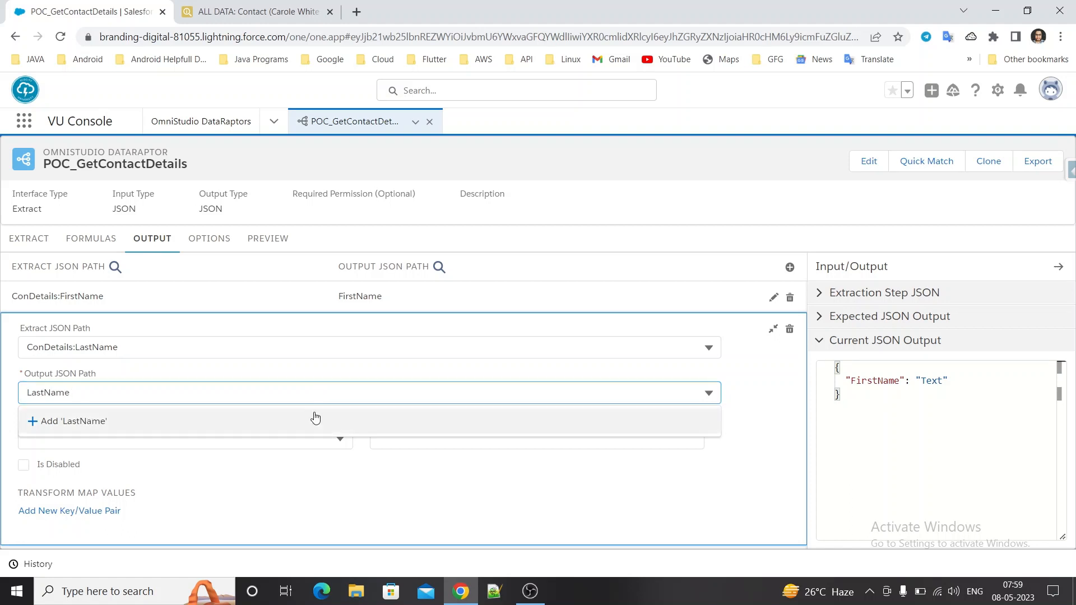
Check the parameter name in the extract filter and add a preview input parameter with the key ContactId.
click(269, 238)
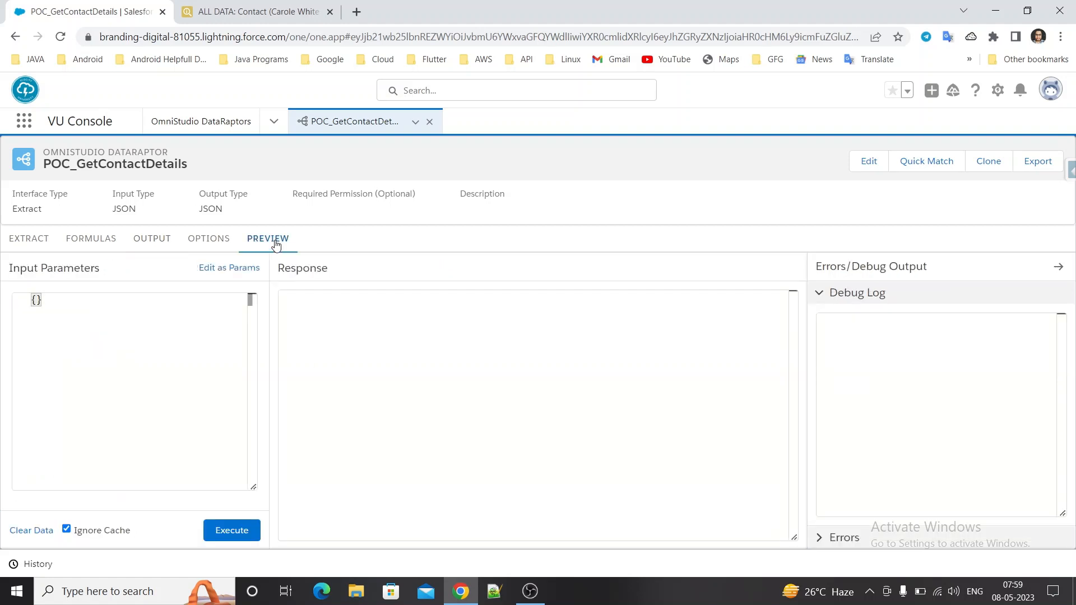
click(230, 269)
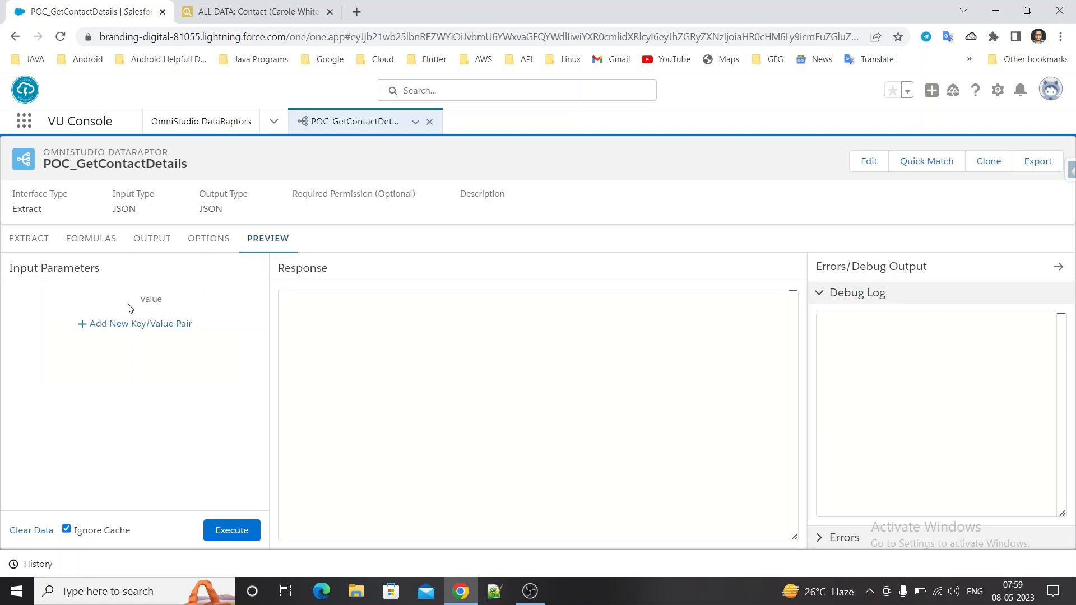
click(34, 243)
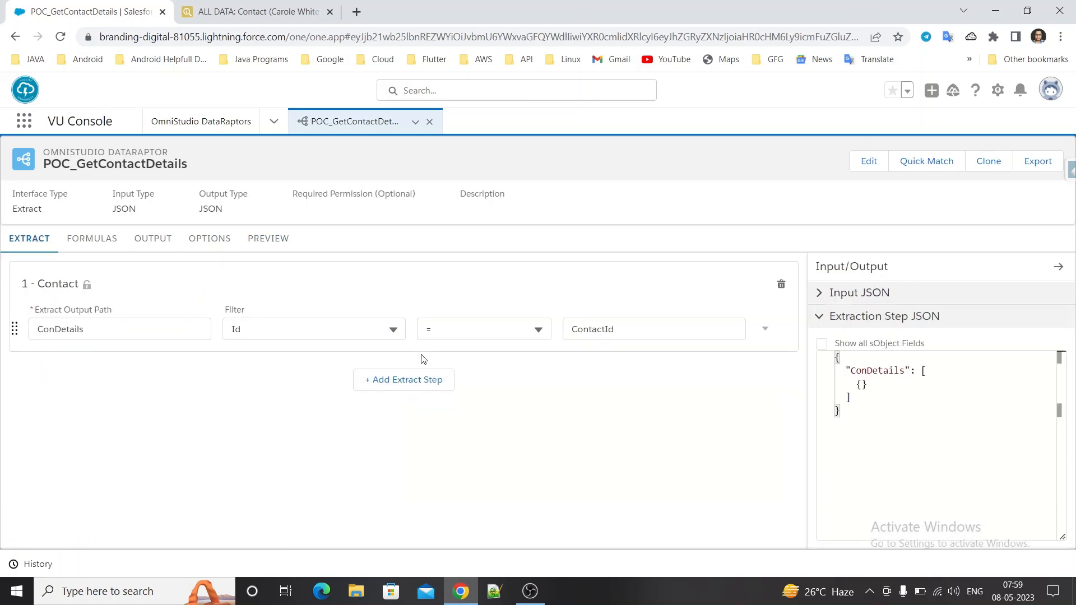
double_click(630, 326)
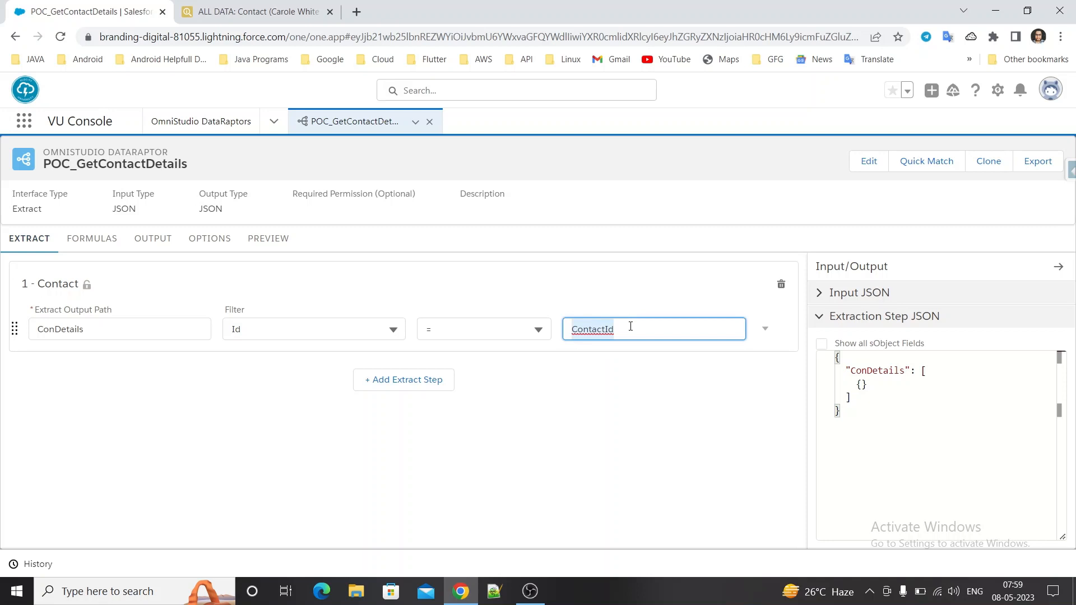
click(273, 245)
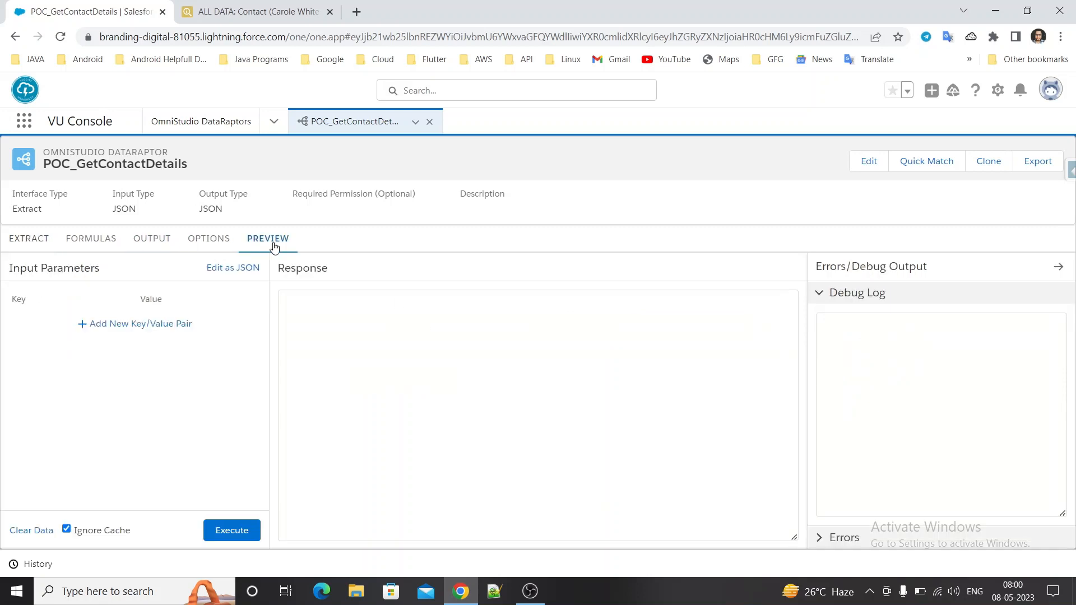
click(123, 328)
click(44, 325)
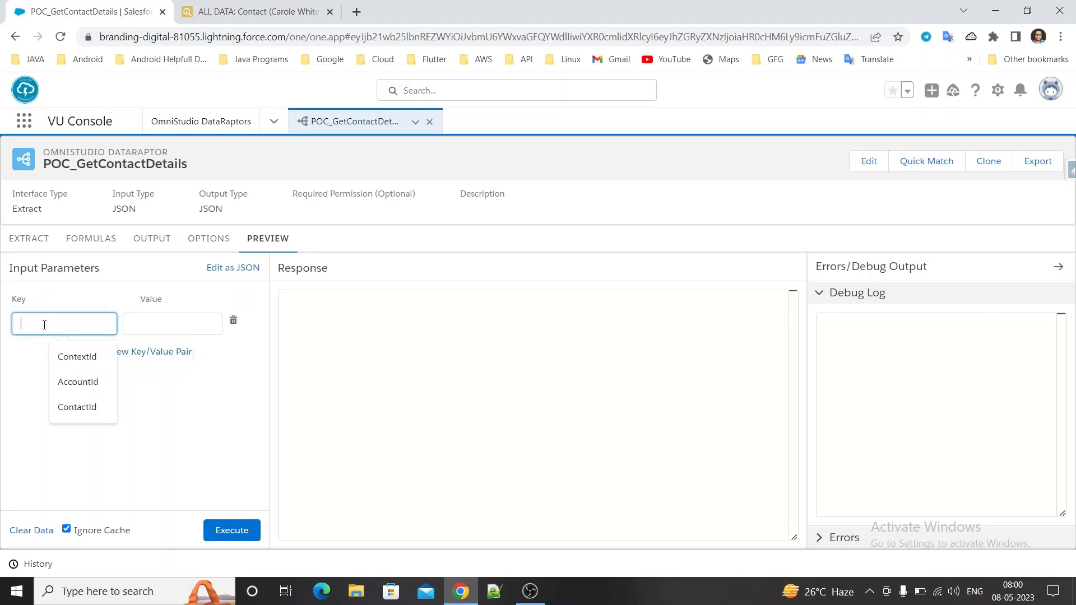
click(73, 357)
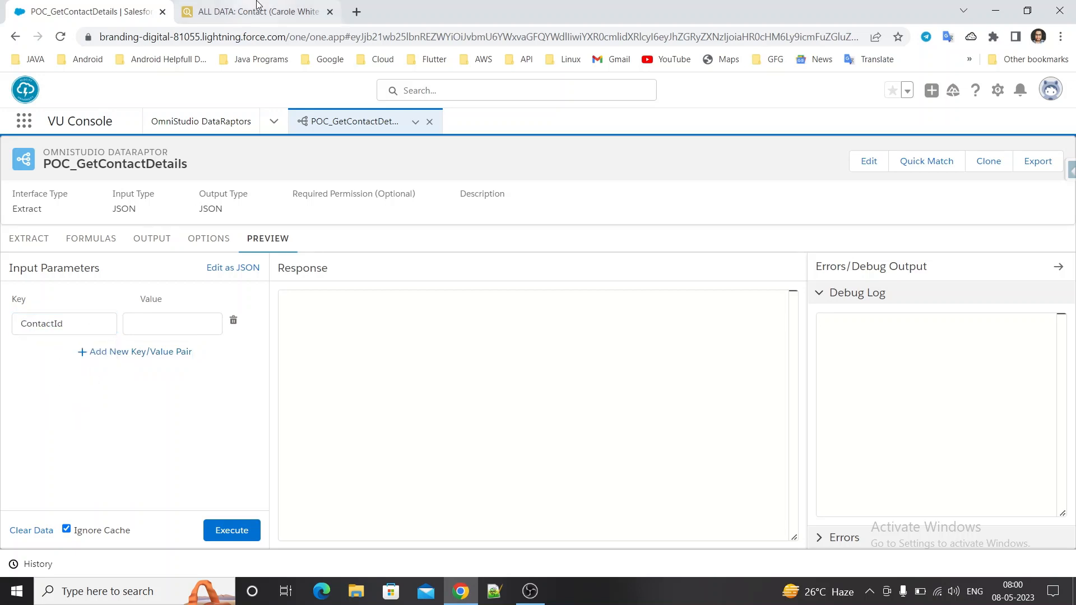
Filter the contact's fields by "id" in Salesforce Inspector and copy the value of its Id field.
click(252, 13)
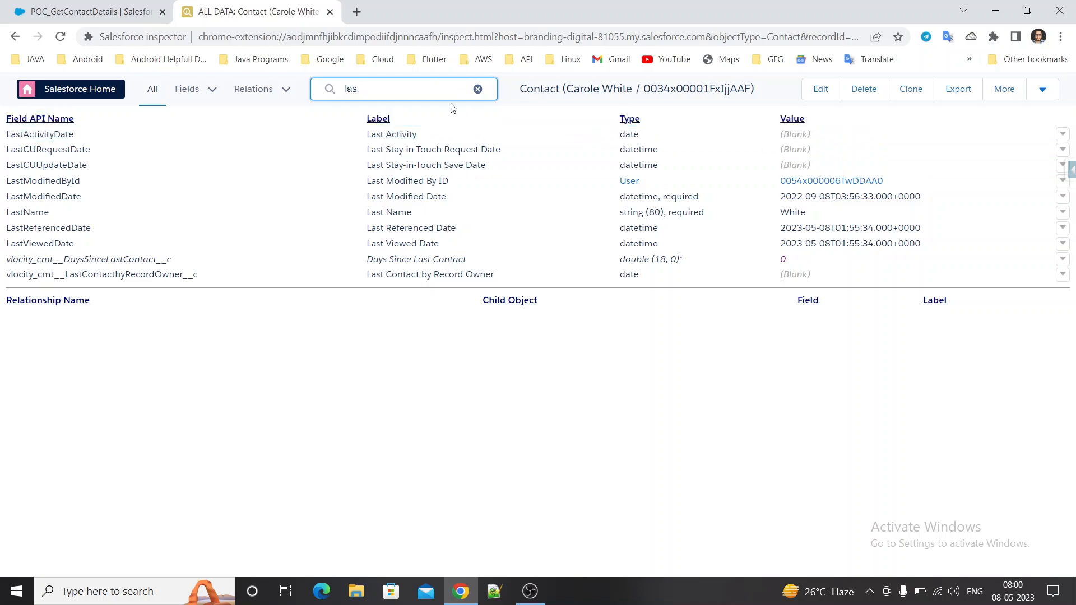
key(BackSpace)
key(BackSpace)
key(BackSpace)
text(id)
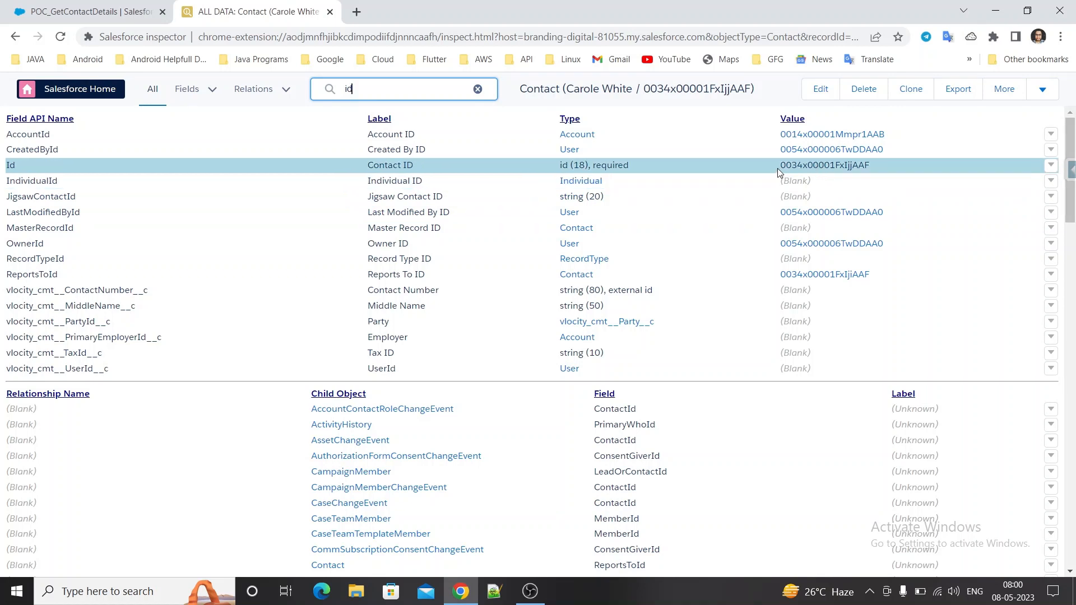
drag(778, 168, 871, 173)
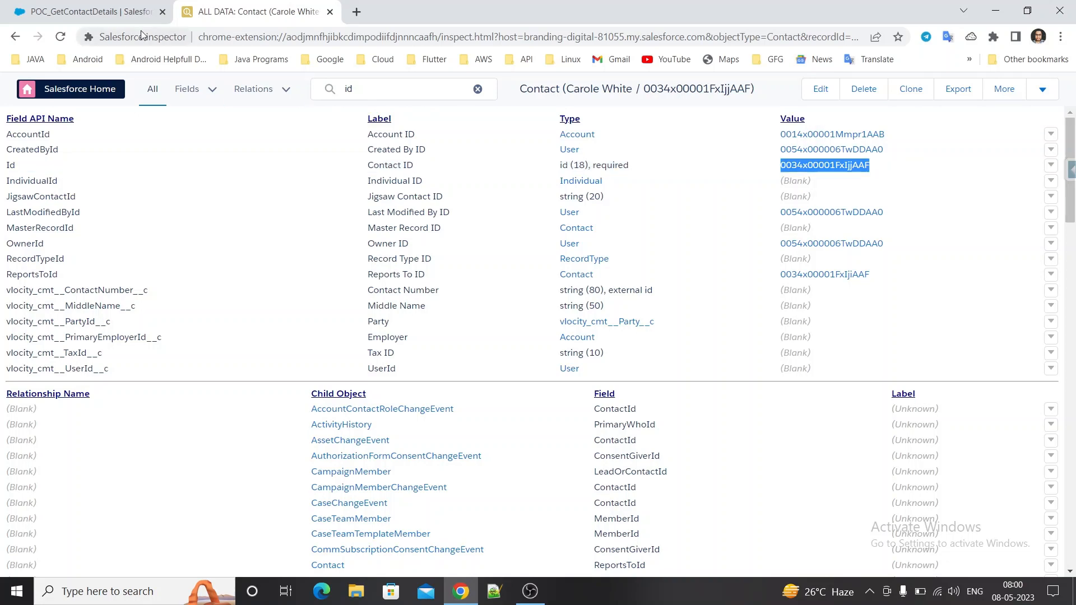
Paste the copied record Id as the ContactId preview value without leading spaces and execute the DataRaptor preview.
click(117, 17)
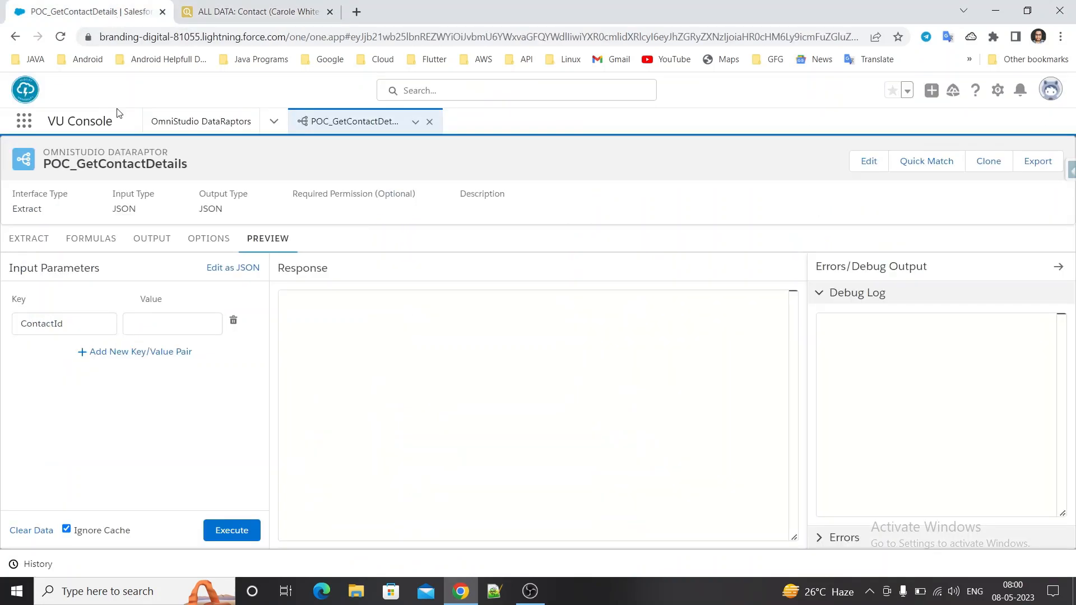
click(161, 324)
key(ctrl+v)
click(192, 410)
click(154, 324)
drag(154, 324, 82, 326)
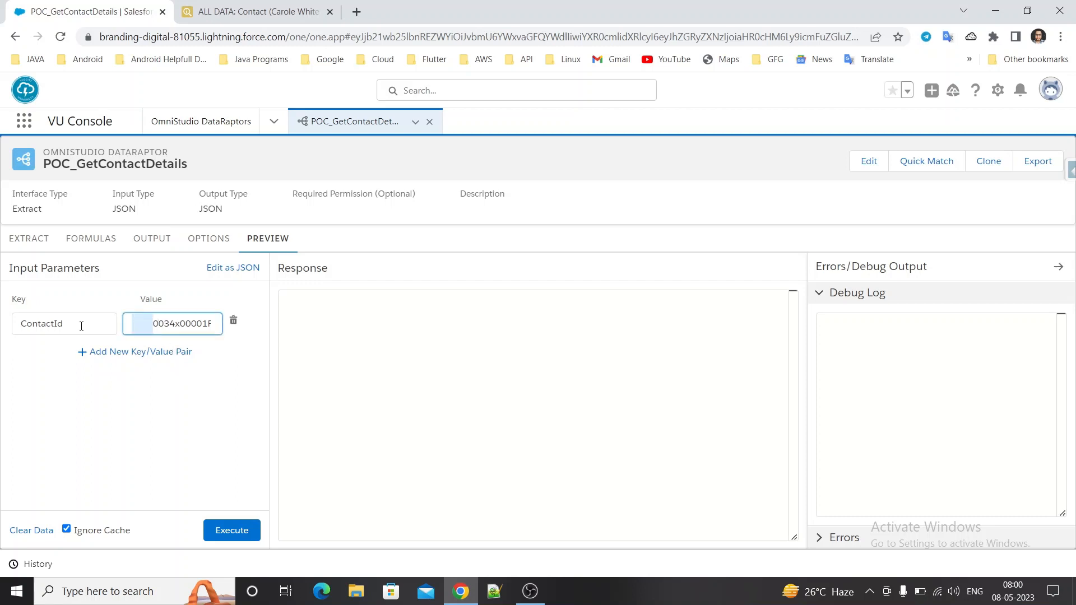
key(BackSpace)
click(247, 529)
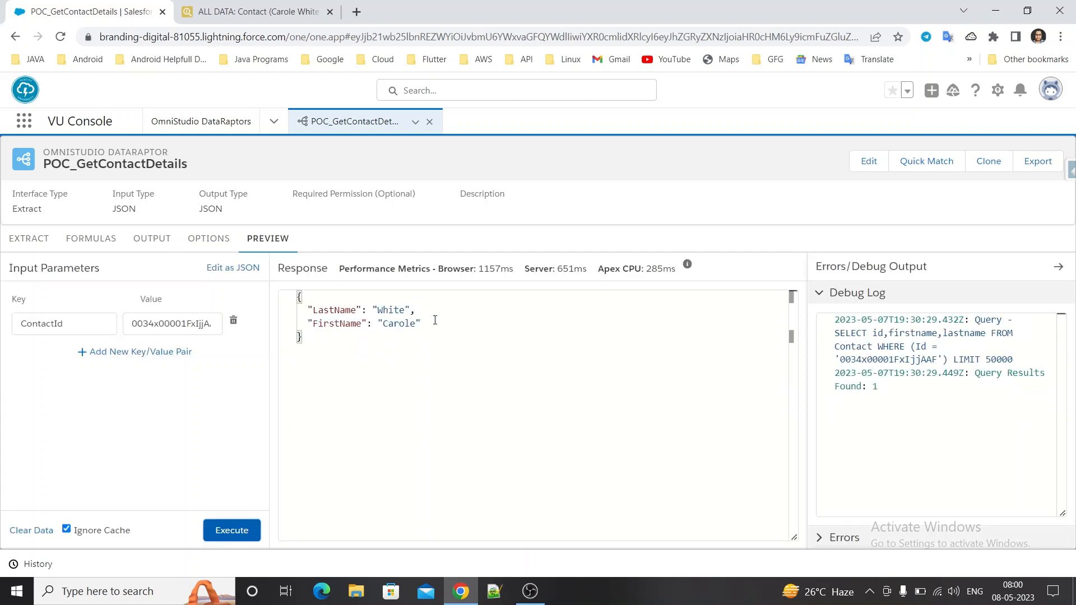
Add a formula to the DataRaptor that uses the CONCAT function and clear its placeholder argument.
click(97, 250)
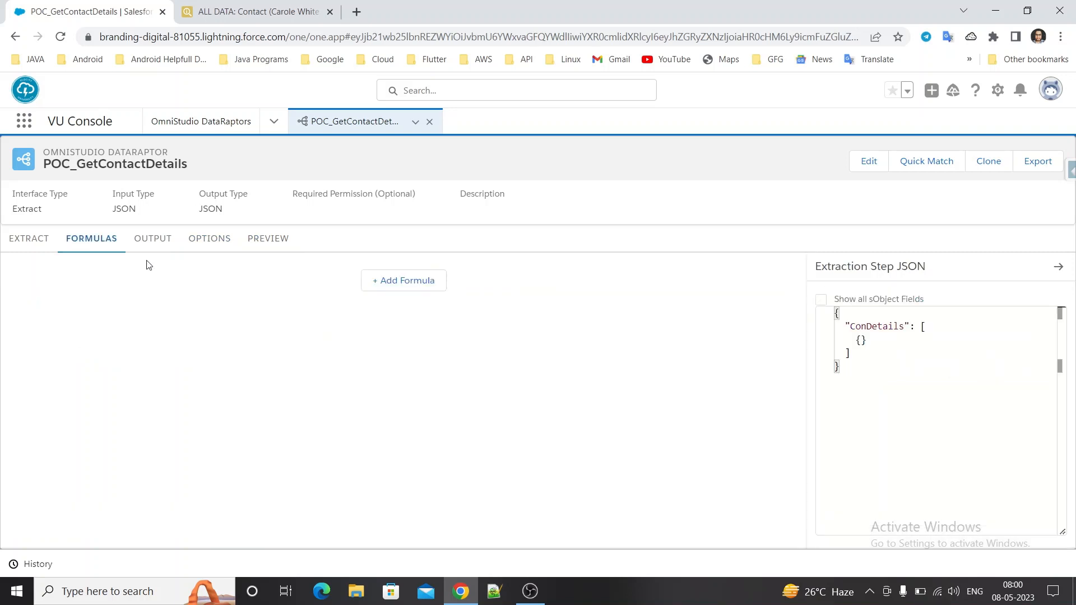
click(413, 283)
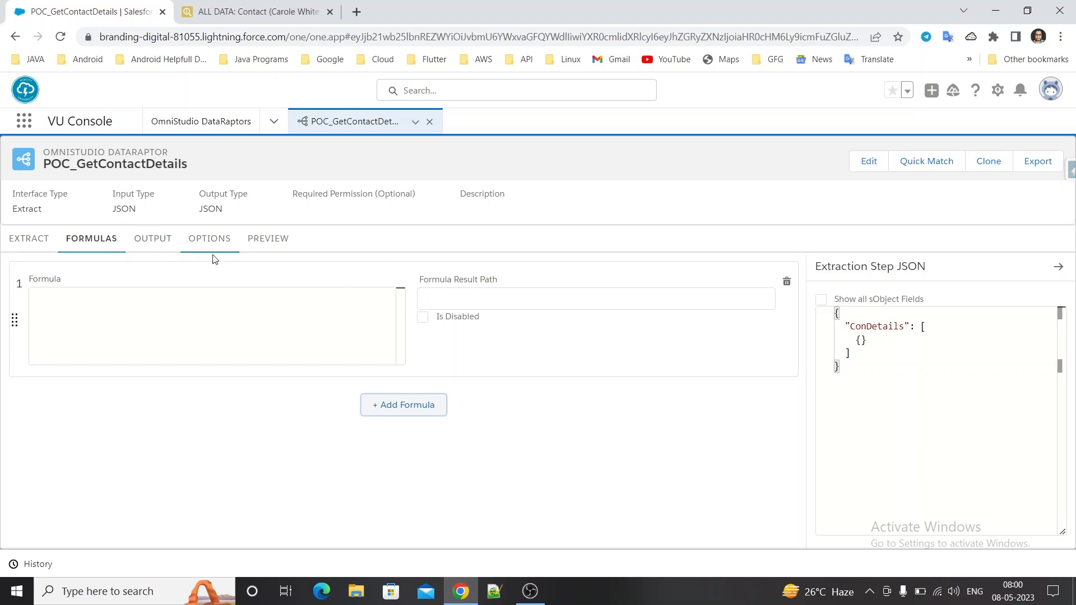
click(191, 339)
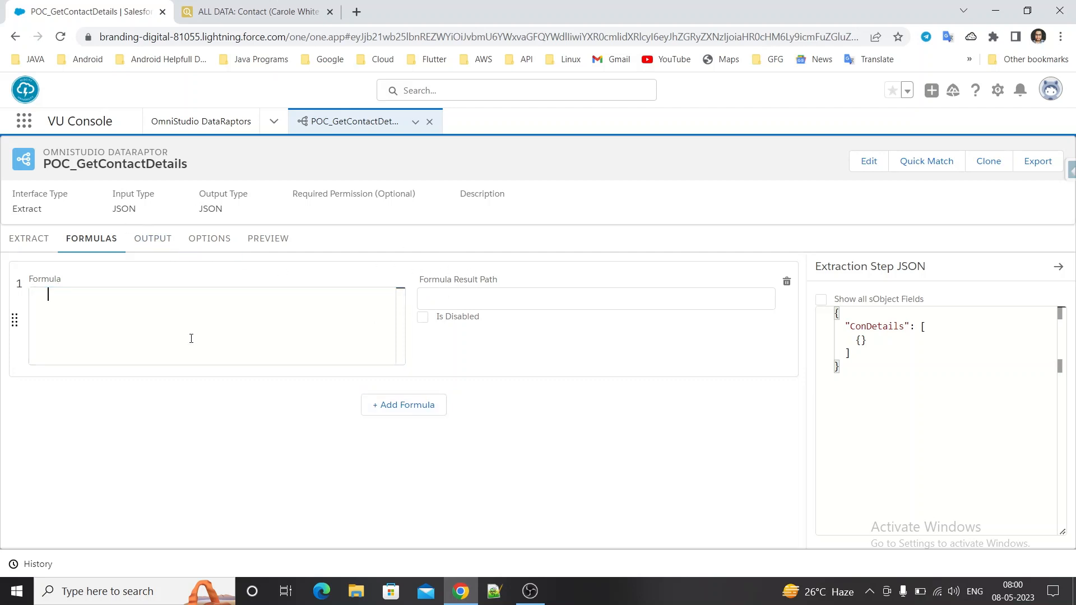
text(Con)
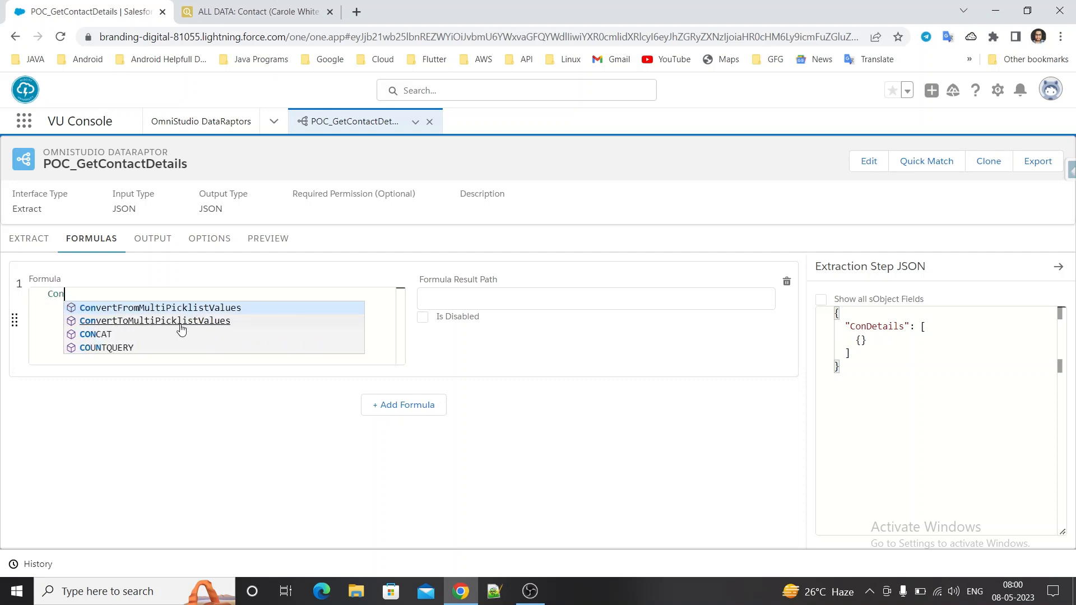
key(Down)
key(Down)
key(Return)
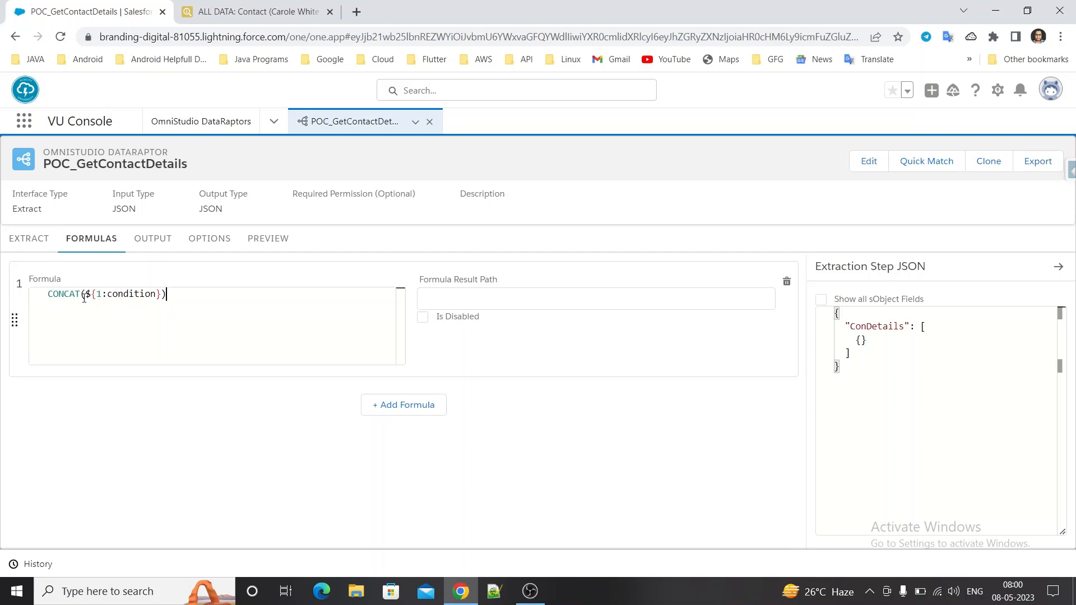
drag(85, 295, 161, 295)
key(BackSpace)
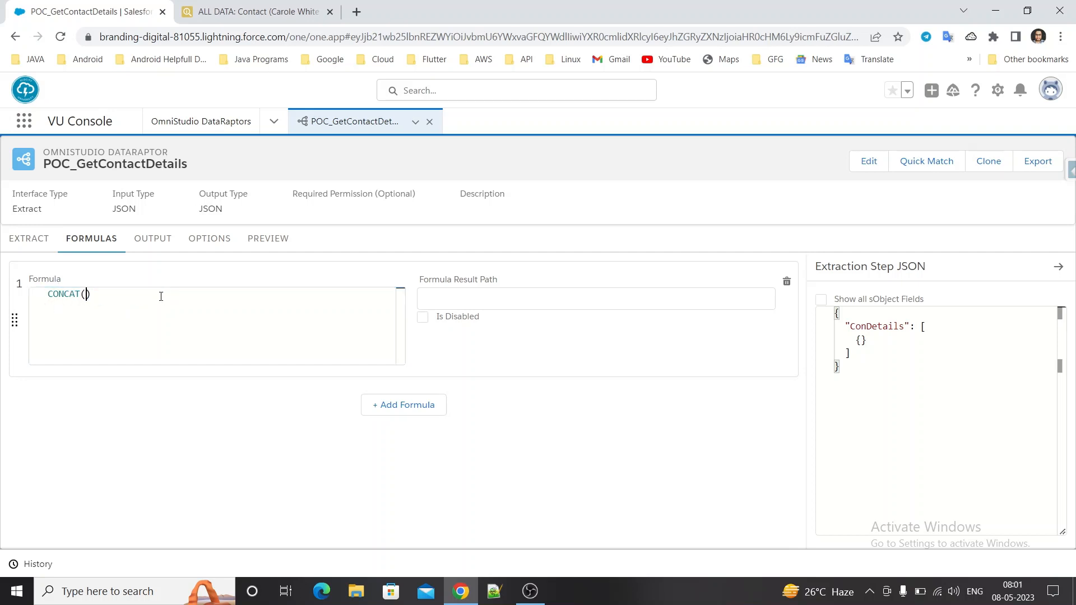
Copy the extract path ConDetails:FirstName from its output mapping and insert it as %ConDetails:FirstName% inside the CONCAT formula.
click(145, 242)
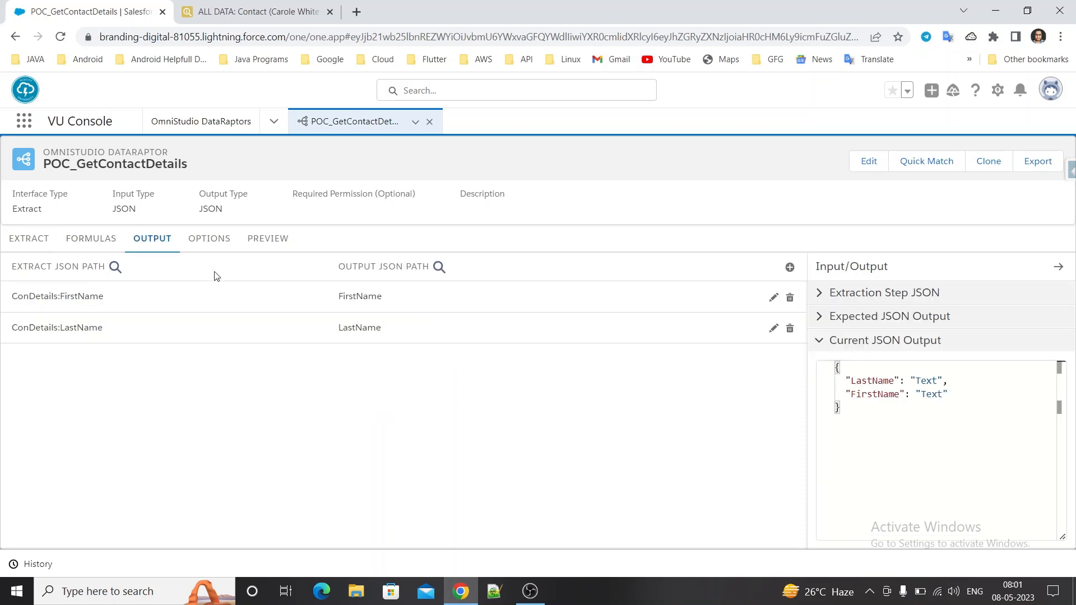
click(252, 304)
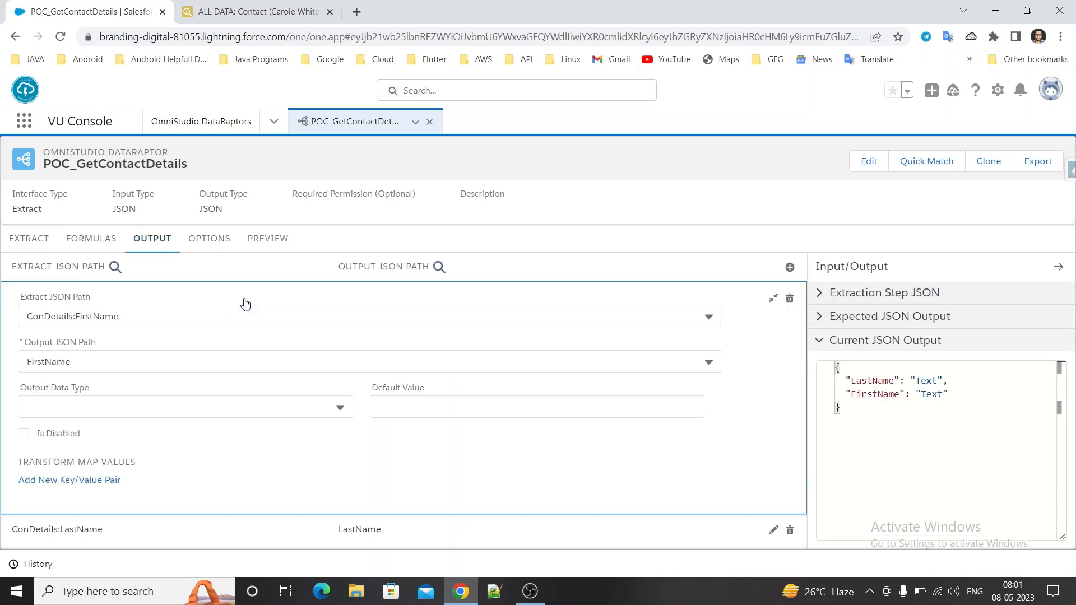
click(182, 312)
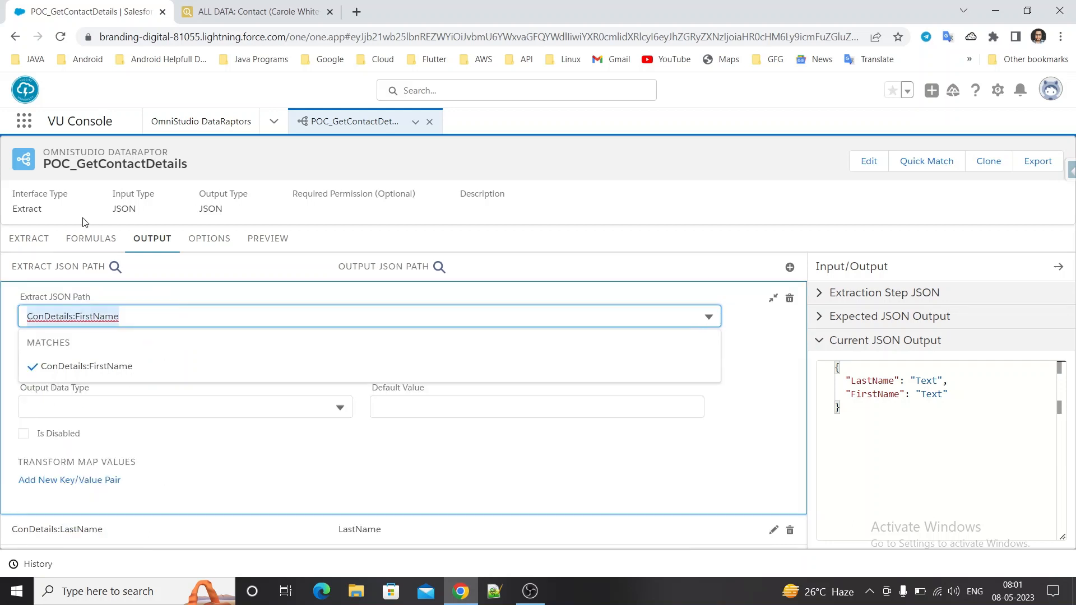
click(83, 246)
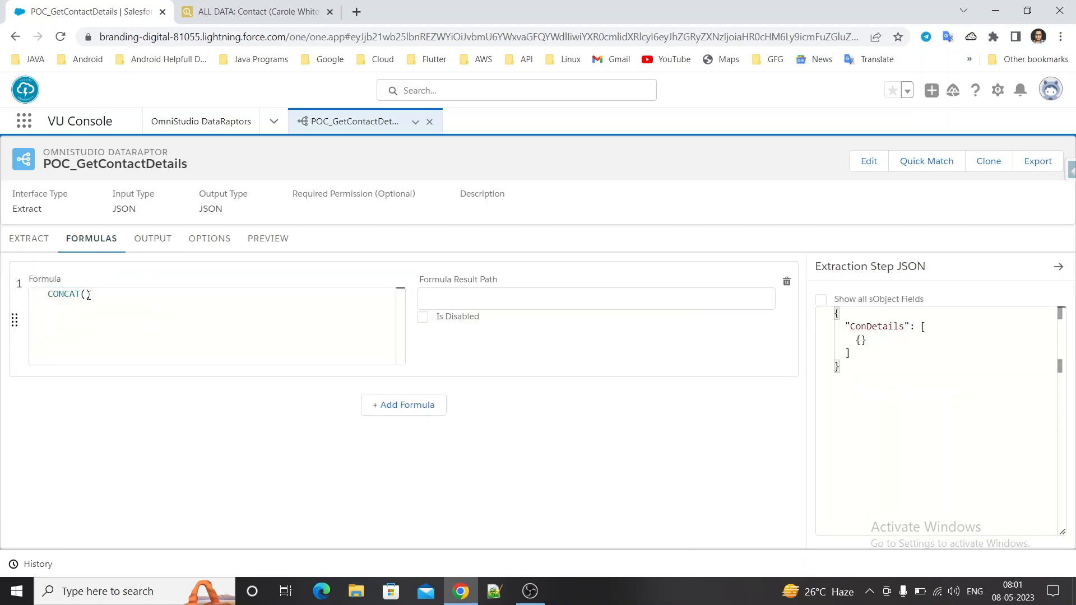
text(%%)
text(ConDetails:FirstName)
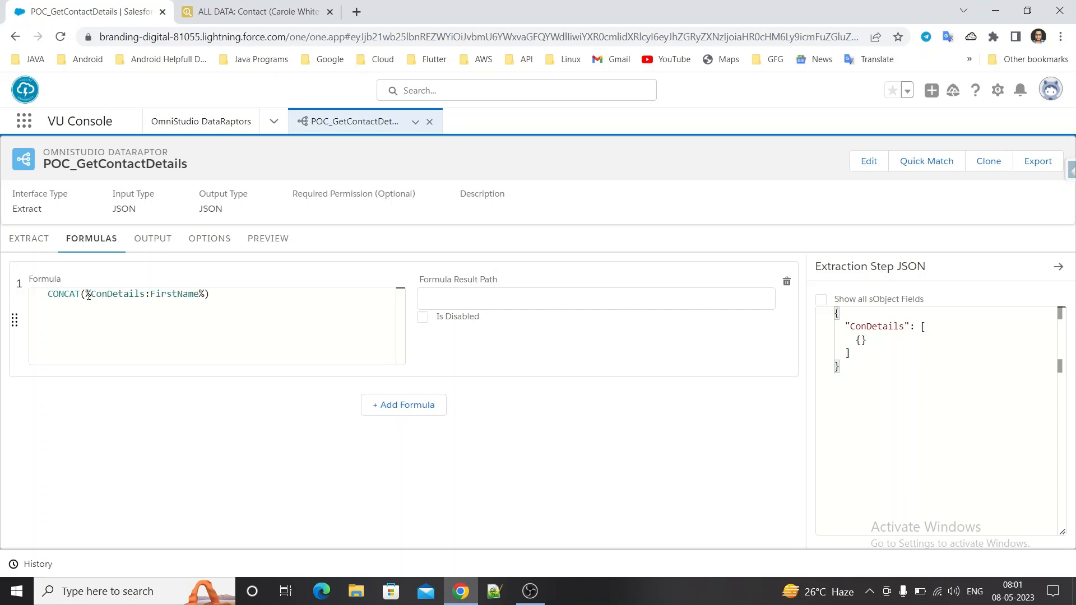
text(,"")
Add a single space in double quotes as the second CONCAT argument, with a comma on each side of it.
click(227, 296)
text(,)
Copy the extract path ConDetails:LastName from its output mapping and insert it as %ConDetails:LastName% as the last CONCAT argument.
click(146, 236)
click(150, 343)
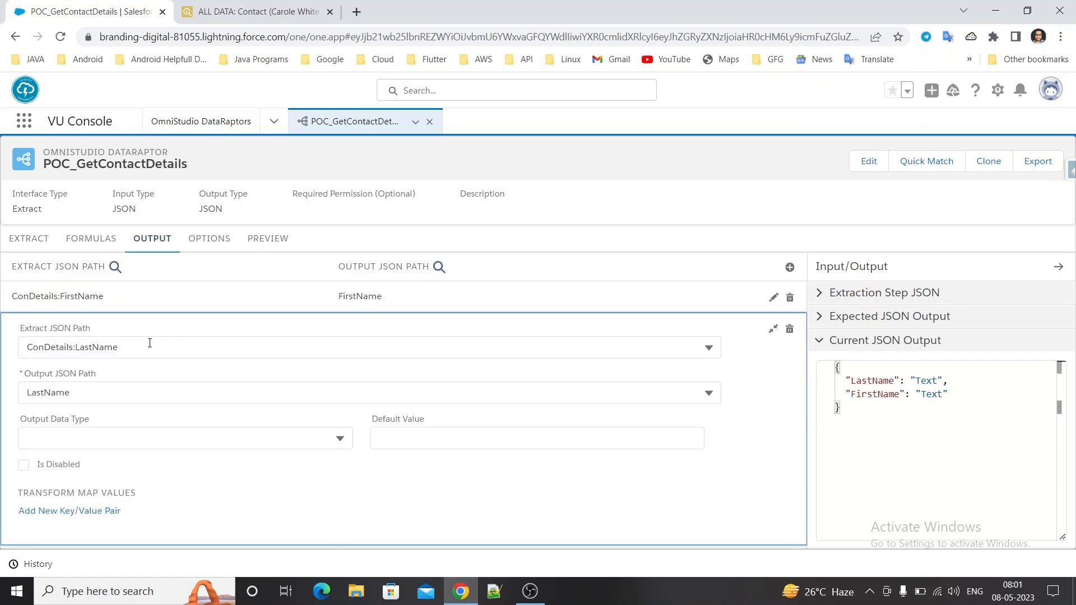
click(137, 347)
key(ctrl+c)
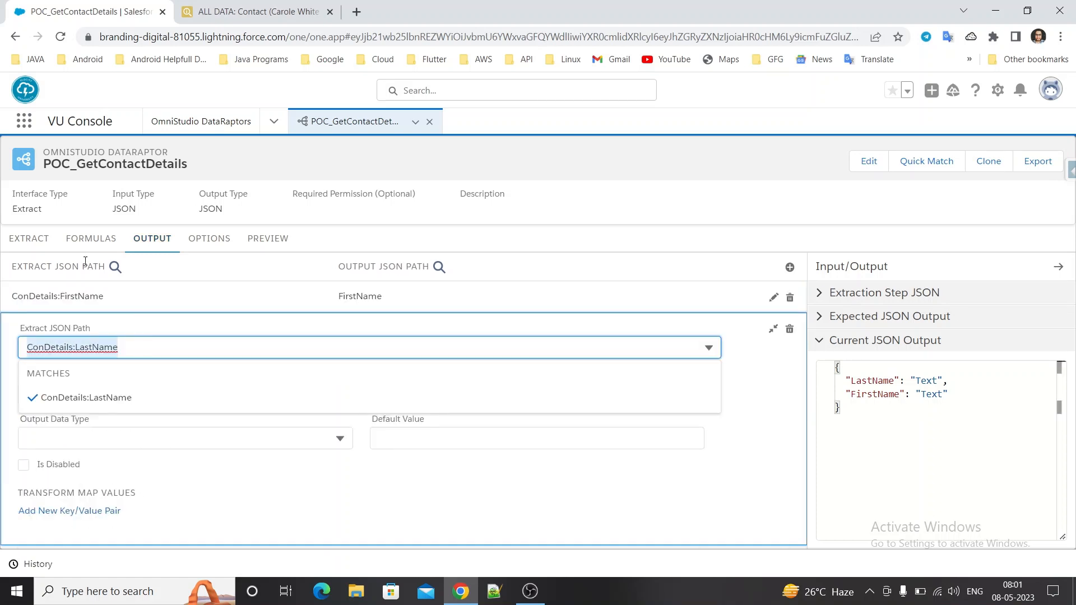
click(90, 239)
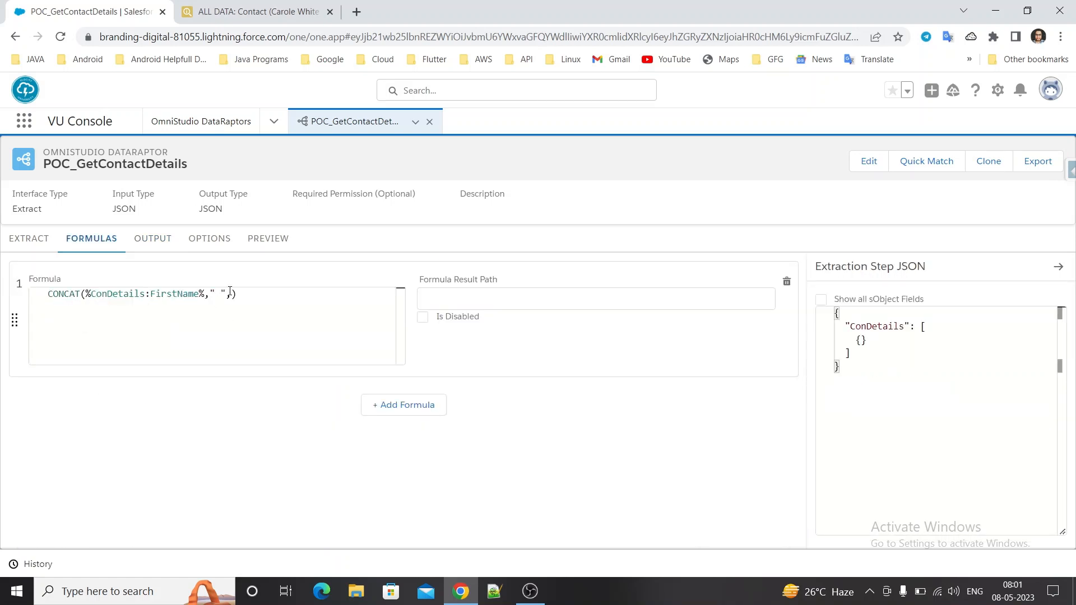
click(229, 292)
text(%%)
key(ctrl+v)
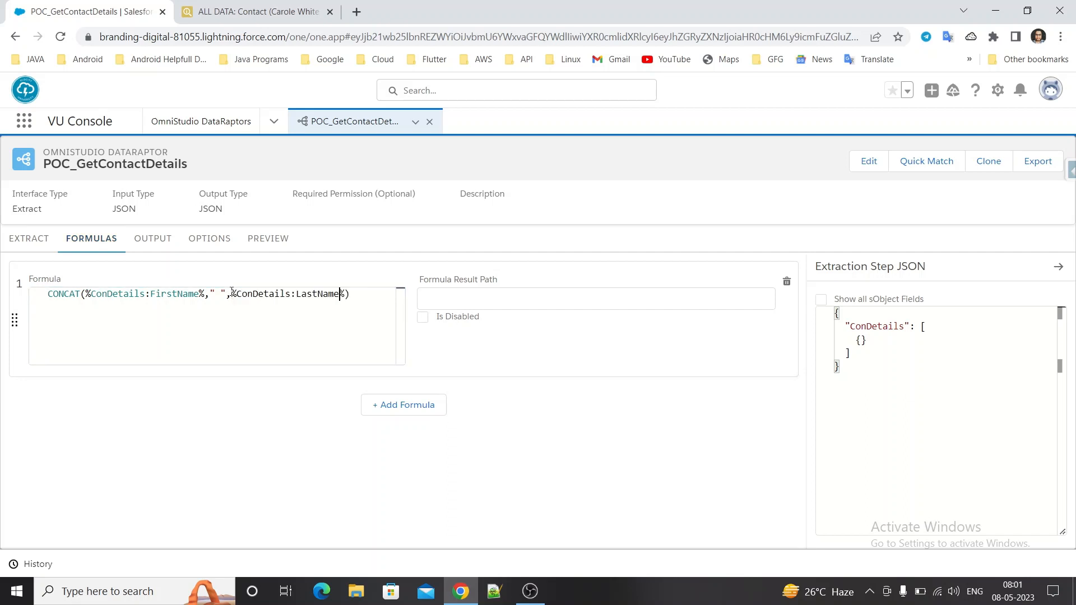
Set the formula result path to FullName and select that name for copying.
click(467, 298)
text(FullName)
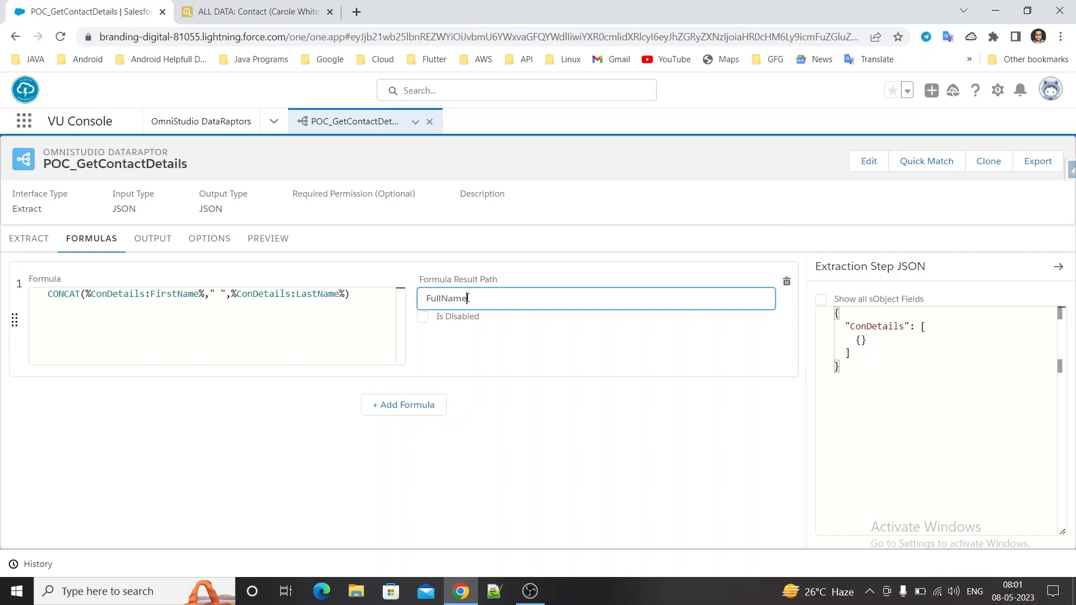
double_click(467, 297)
key(ctrl+c)
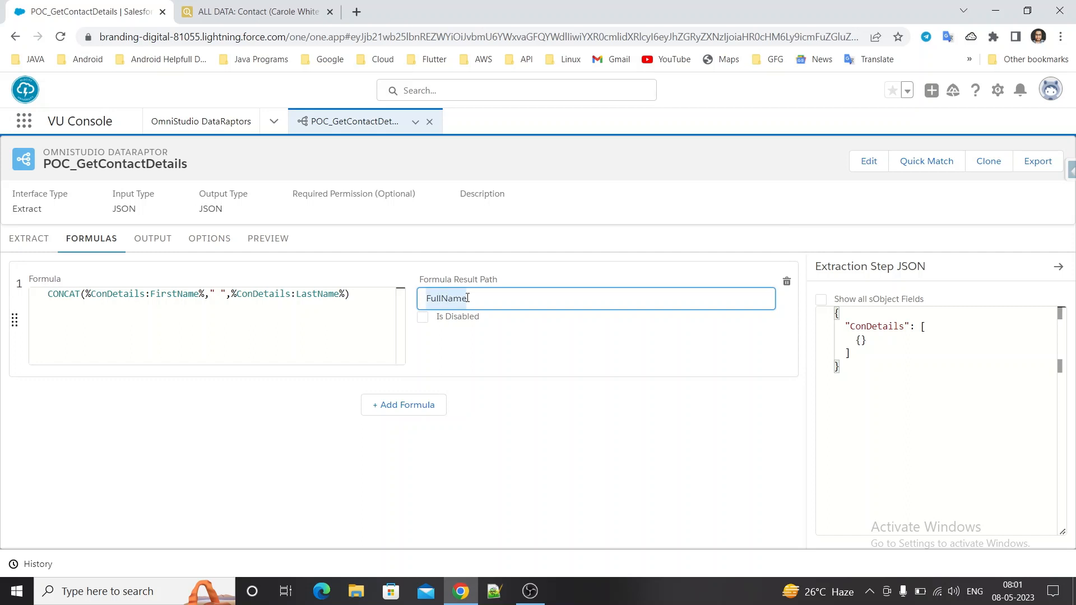
Add an output mapping from the extract path FullName to a new output path FullName, and execute the DataRaptor preview.
click(171, 239)
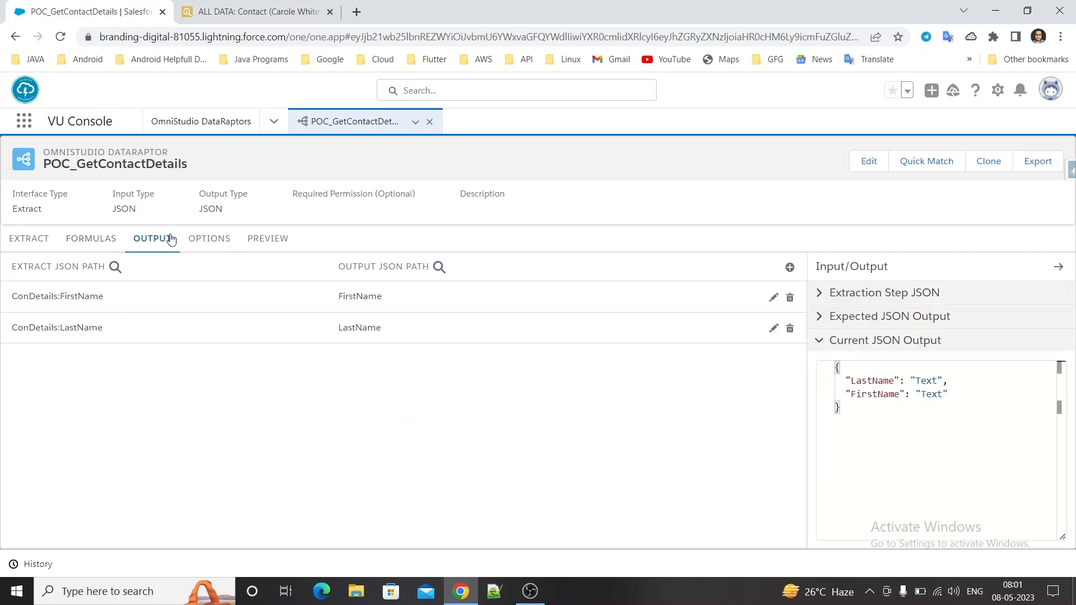
click(789, 268)
click(478, 296)
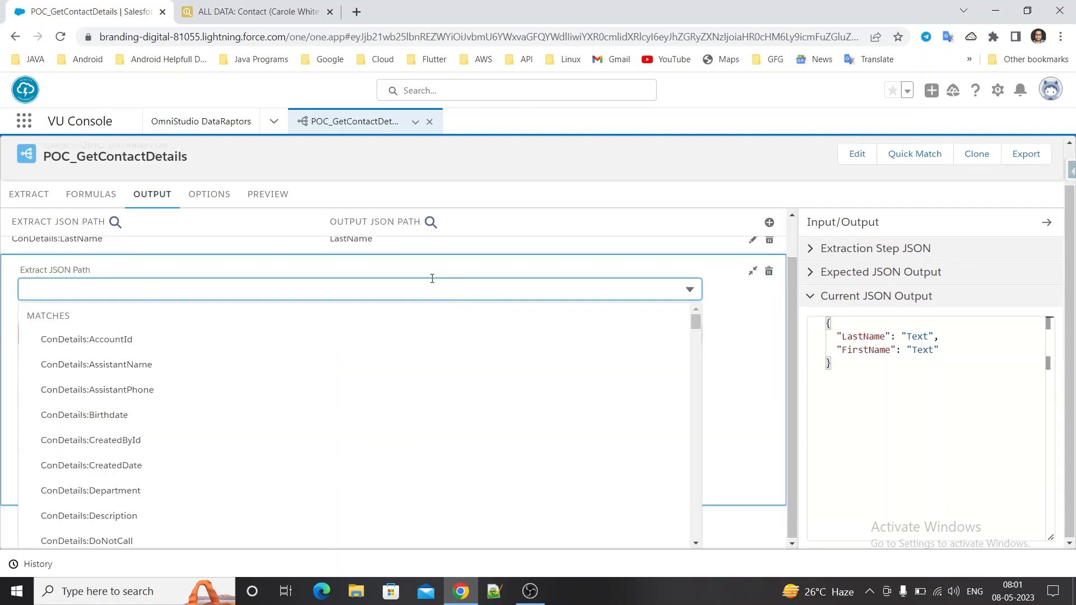
key(ctrl+v)
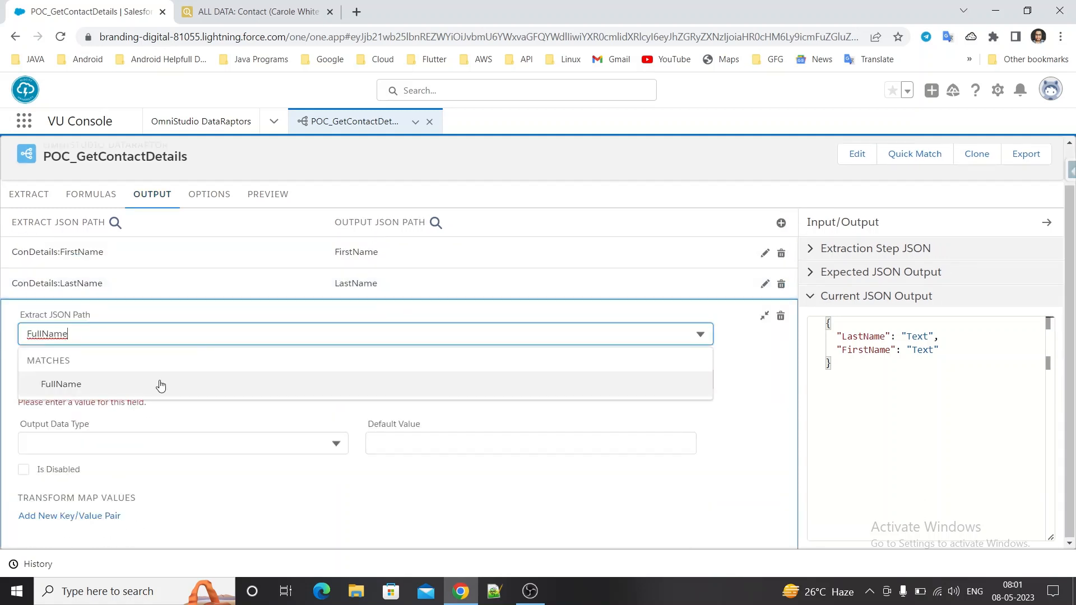
click(160, 381)
key(ctrl+v)
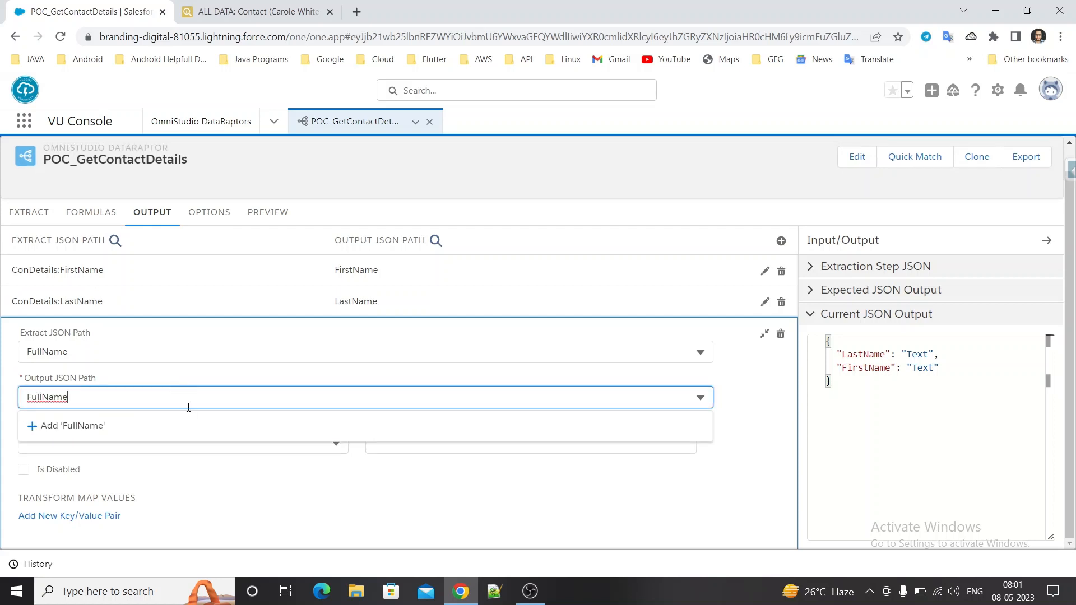
click(197, 428)
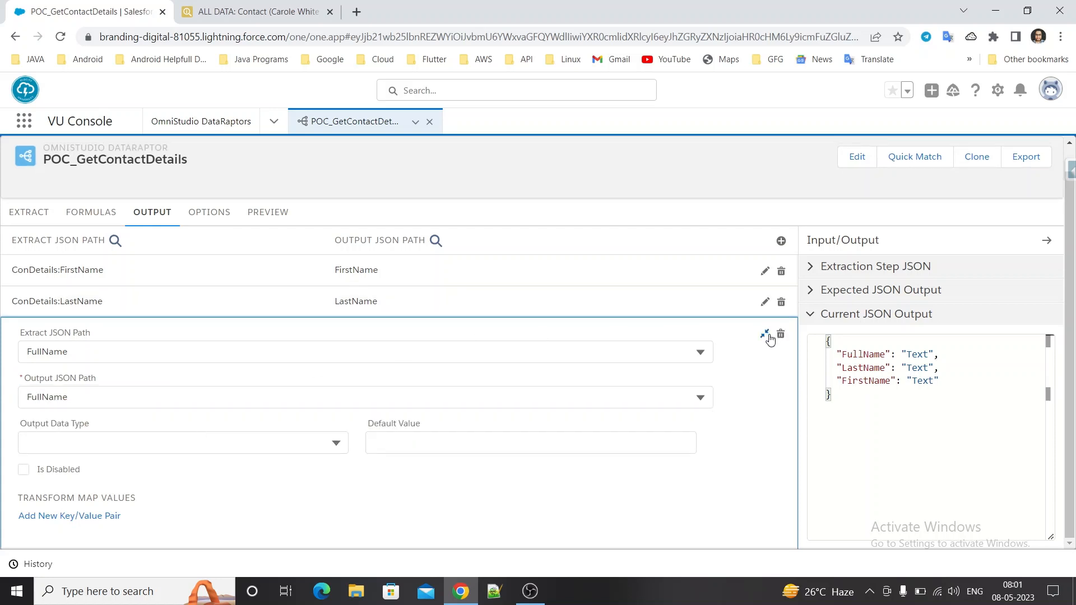
click(765, 334)
click(266, 239)
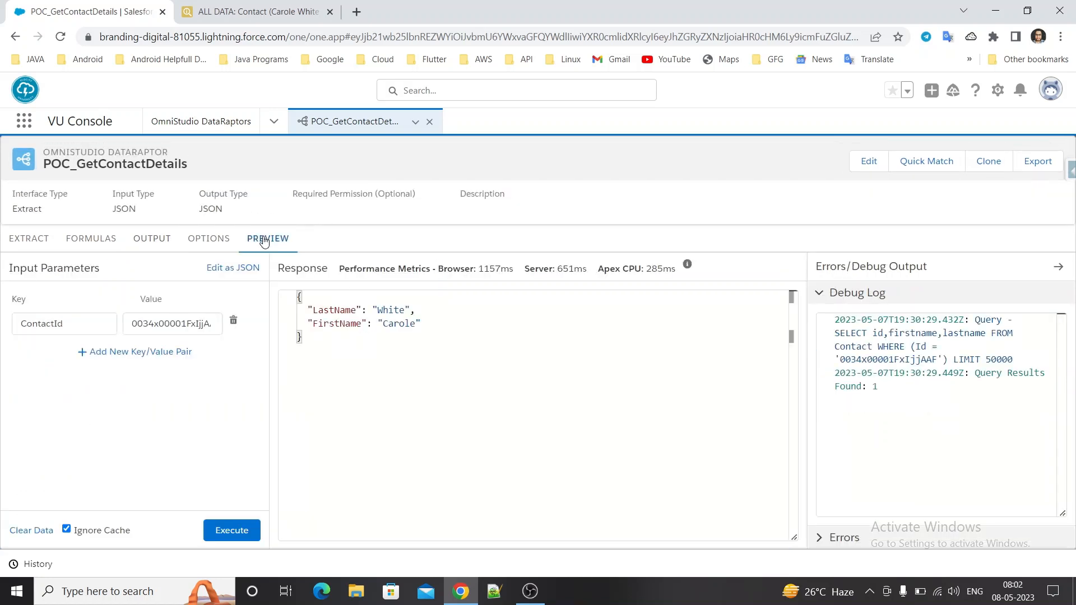
click(243, 538)
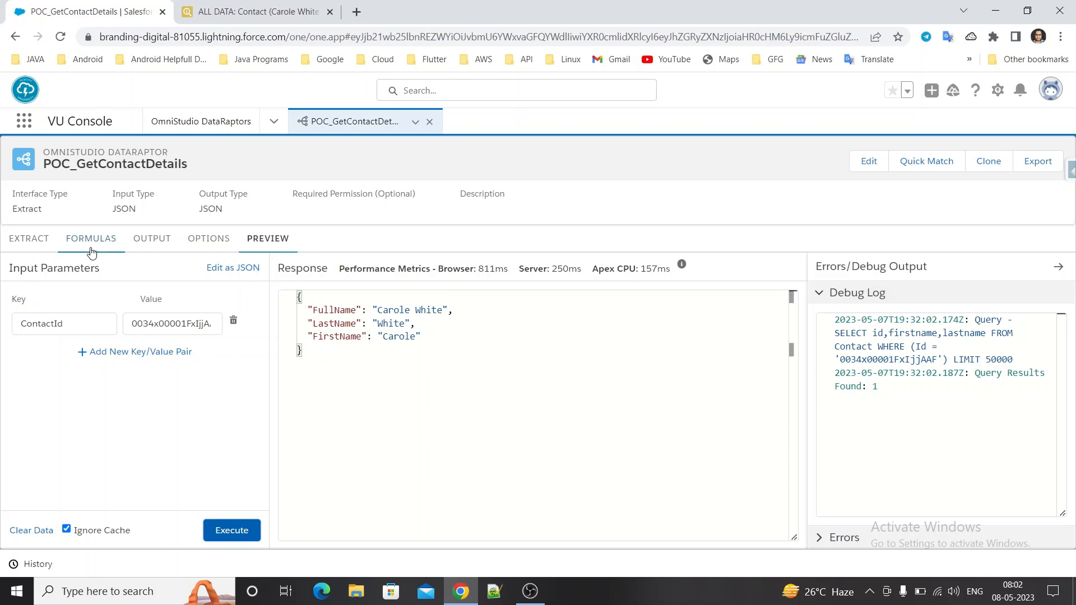
Try "+" instead of the space as the separator in the CONCAT formula and execute the preview.
click(112, 241)
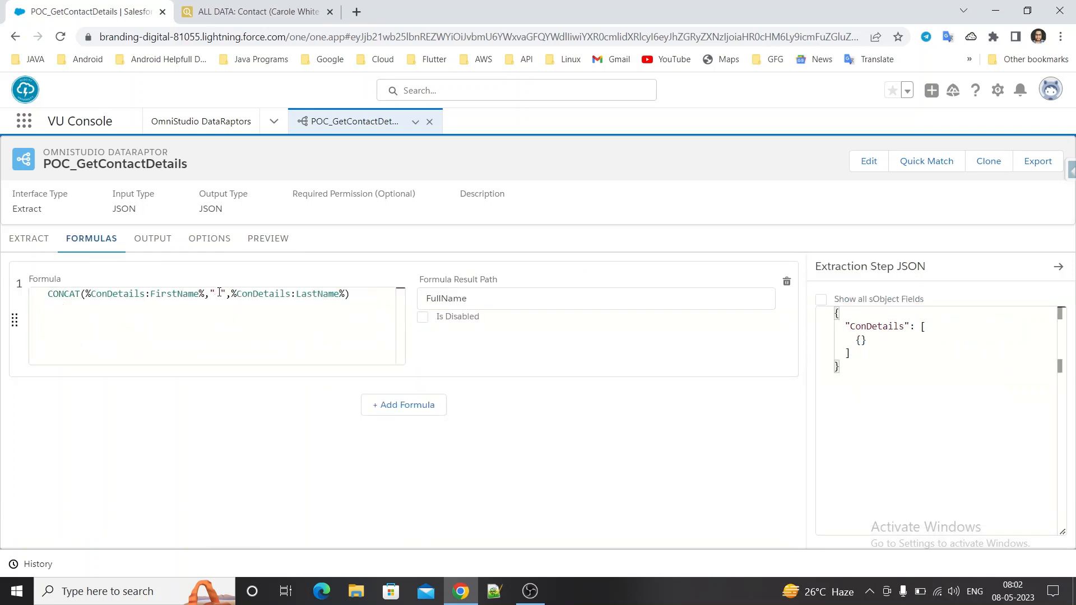
click(219, 293)
click(281, 240)
click(232, 530)
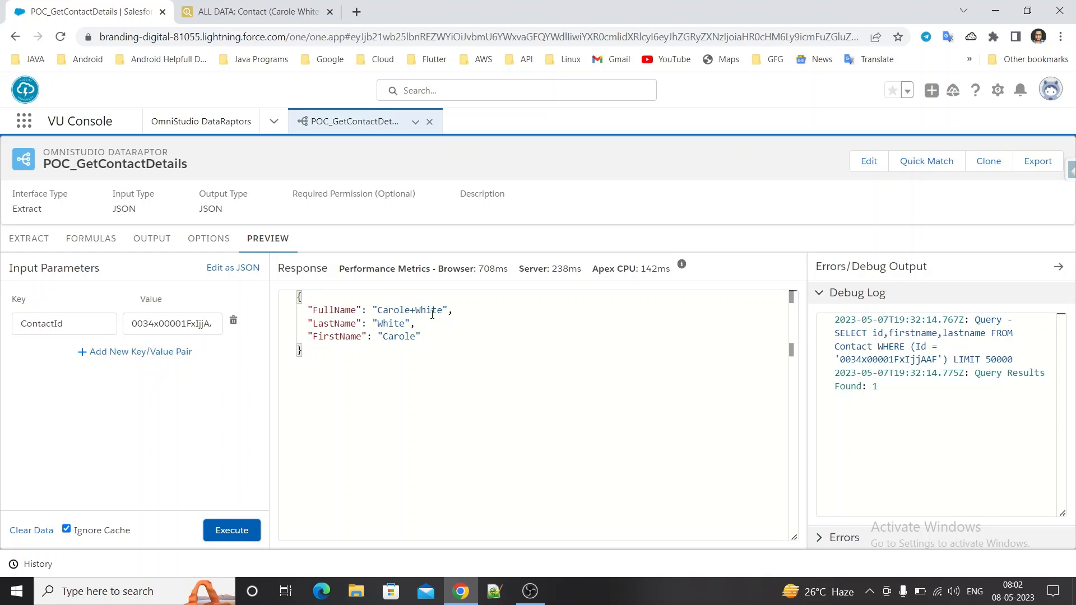
Change the CONCAT separator to a comma with a space on each side (" , ") and execute the preview.
click(96, 250)
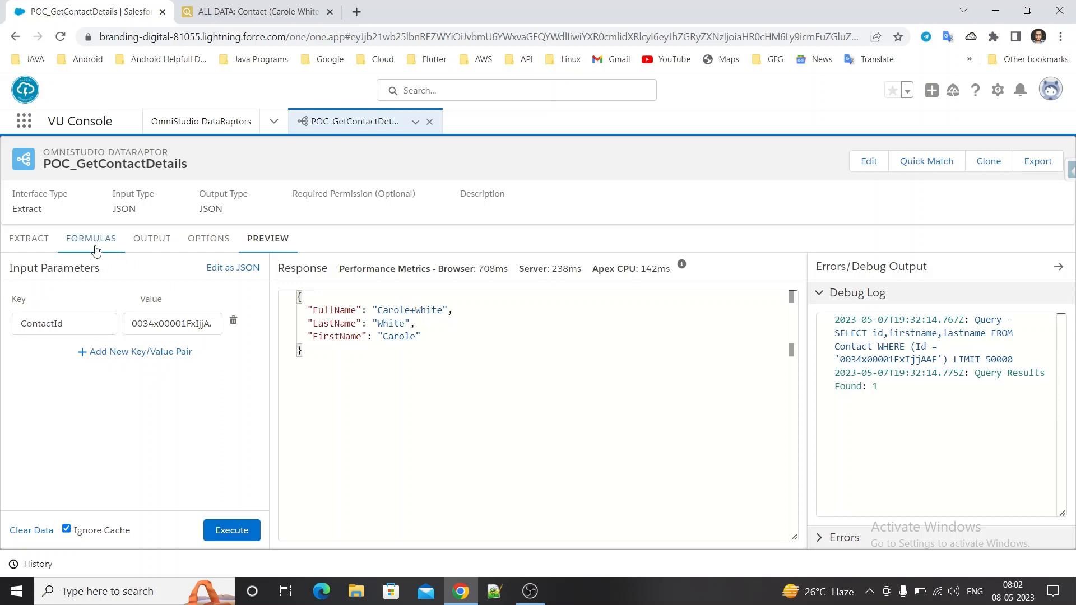
click(220, 297)
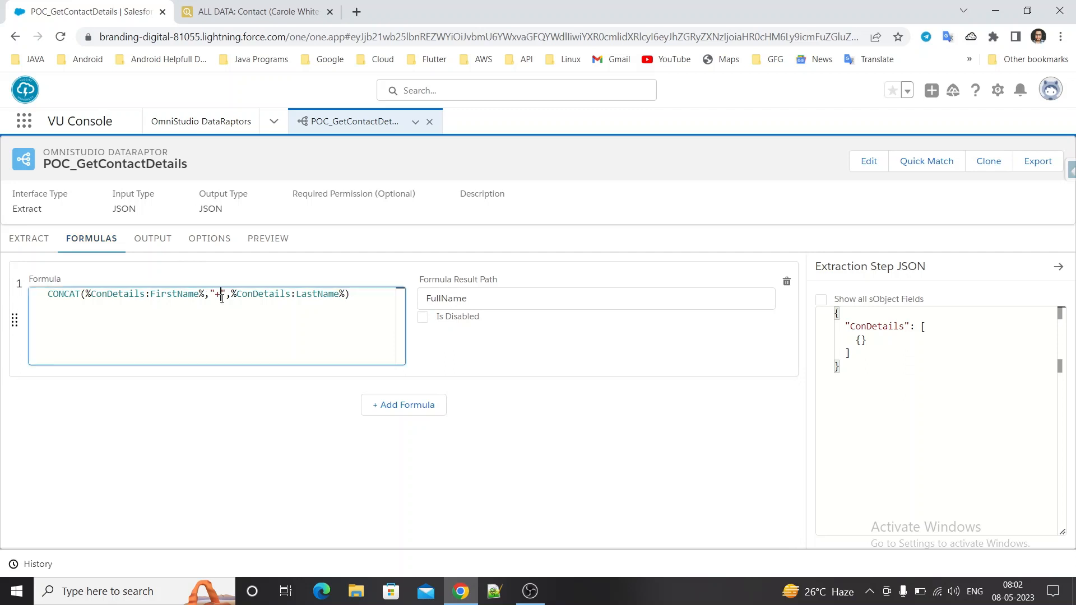
key(BackSpace)
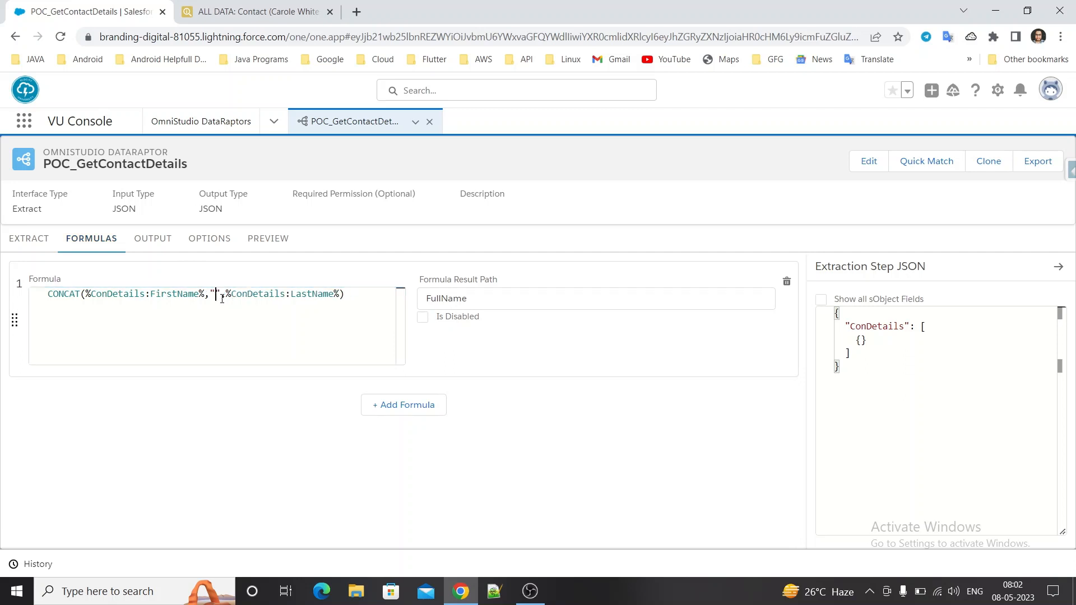
text(-)
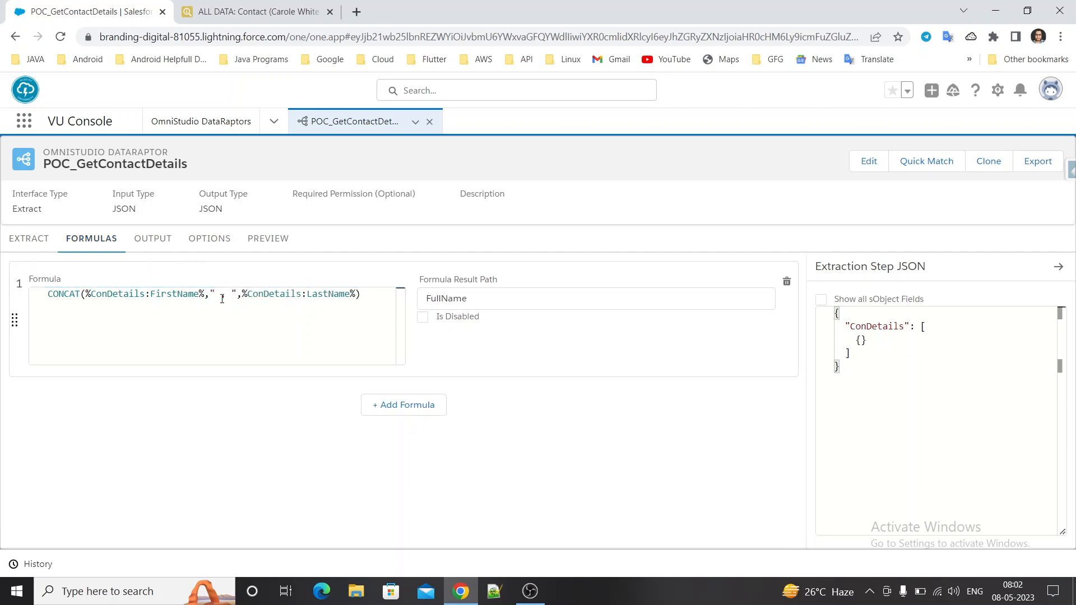
click(268, 238)
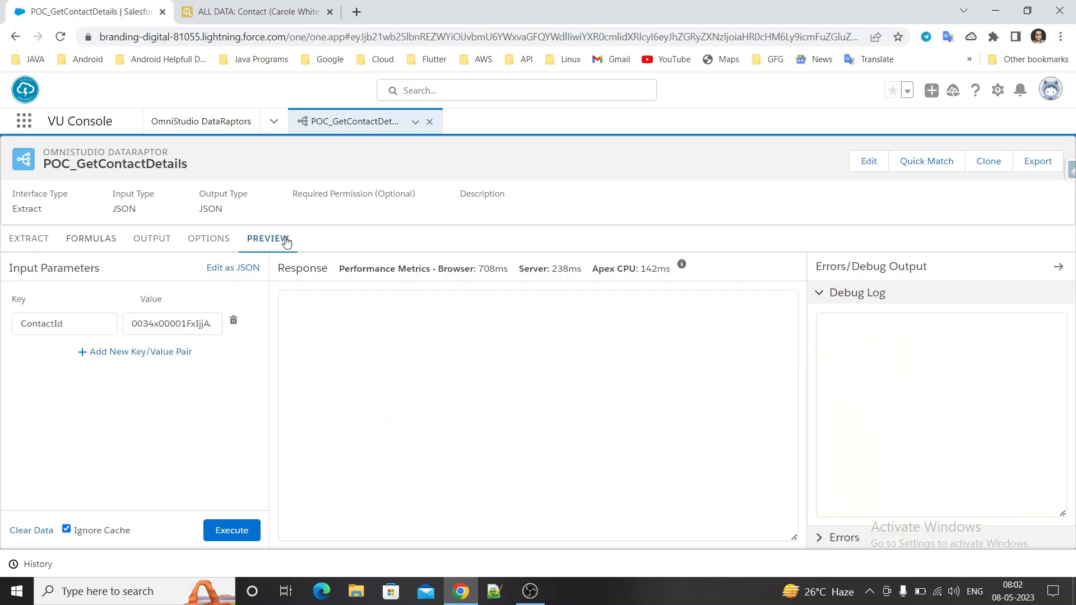
click(236, 531)
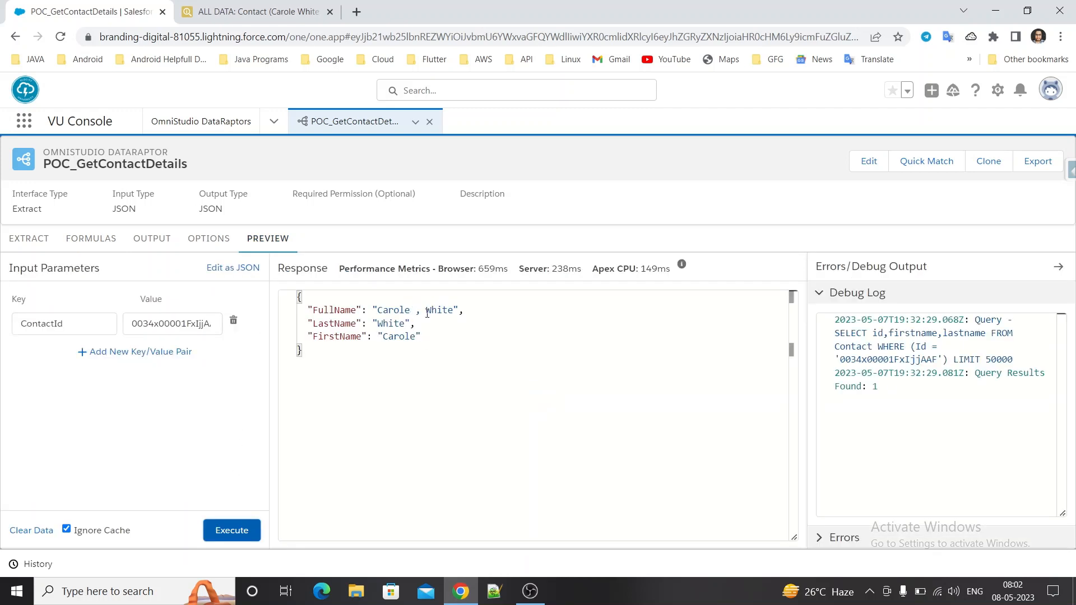
click(109, 243)
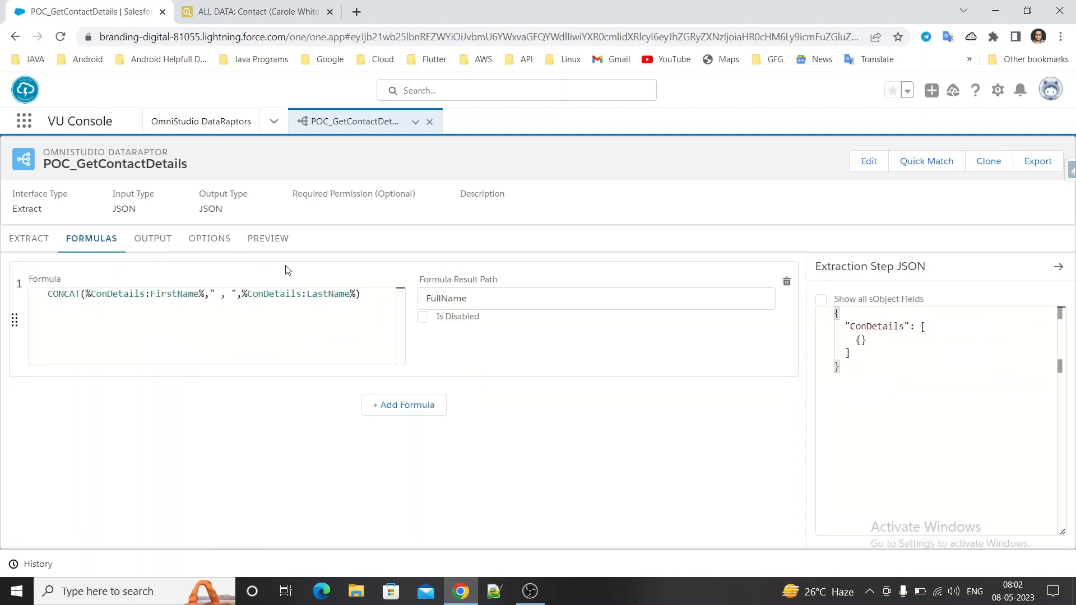
click(291, 237)
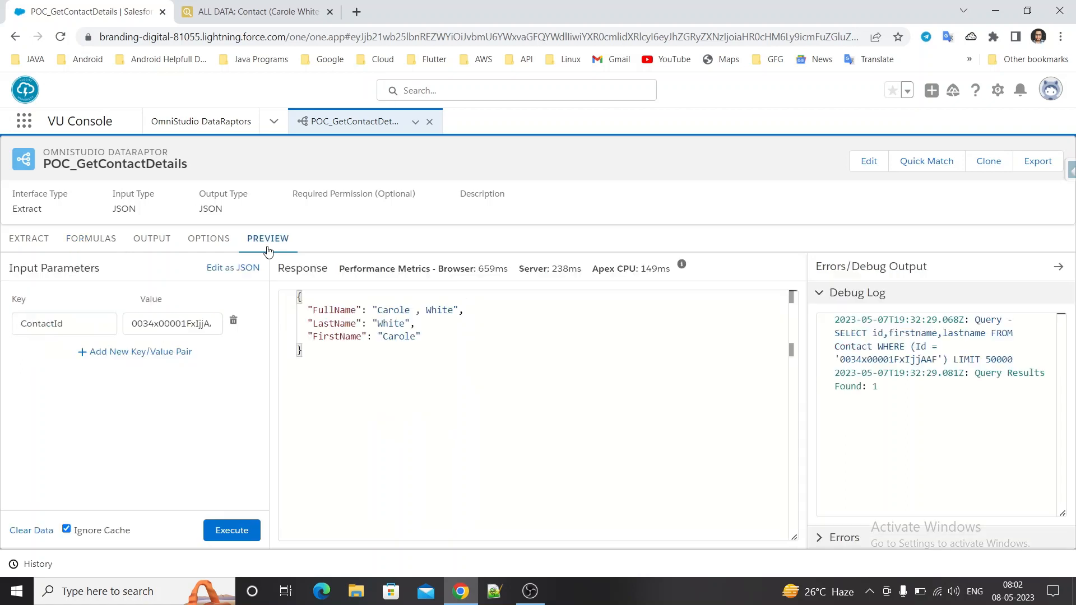